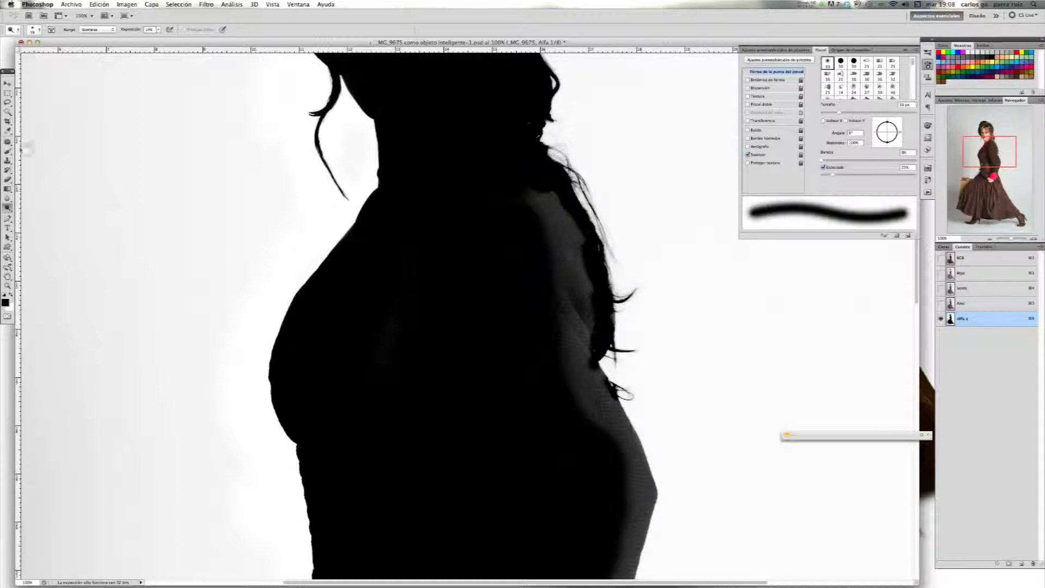
Paint the silhouette's grey back and arm solid black in the Alfa 1 channel using the Brush in Superponer (Overlay) mode
{"action": "left_click", "coordinate": [10, 152]}
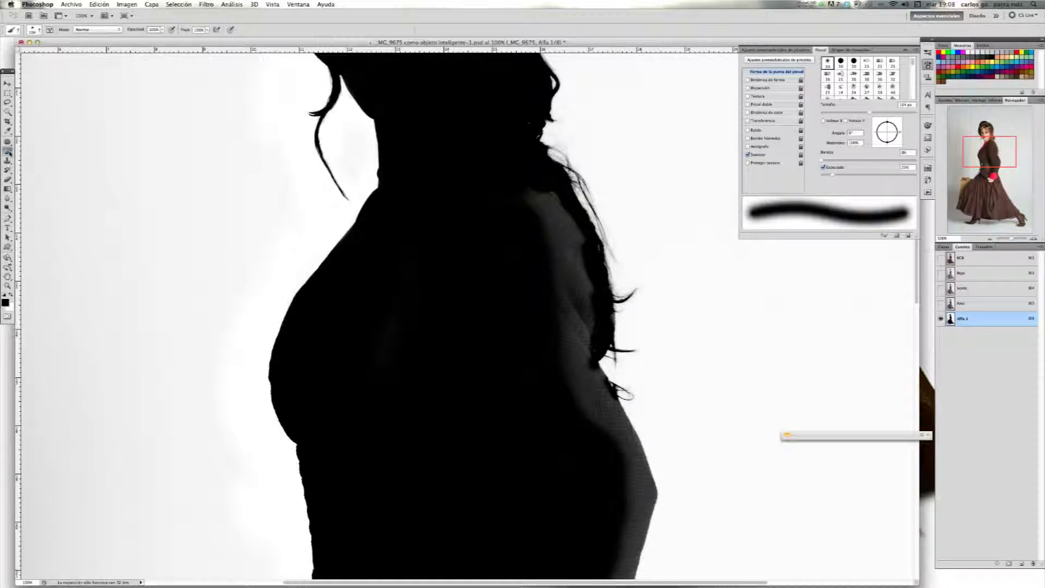
{"action": "left_click", "coordinate": [111, 31]}
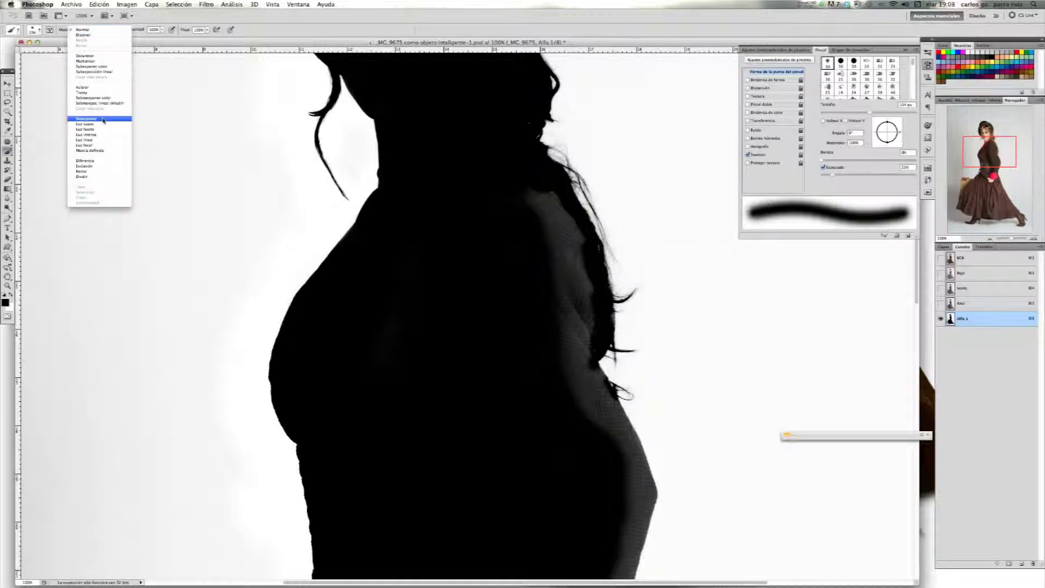
{"action": "left_click", "coordinate": [103, 120]}
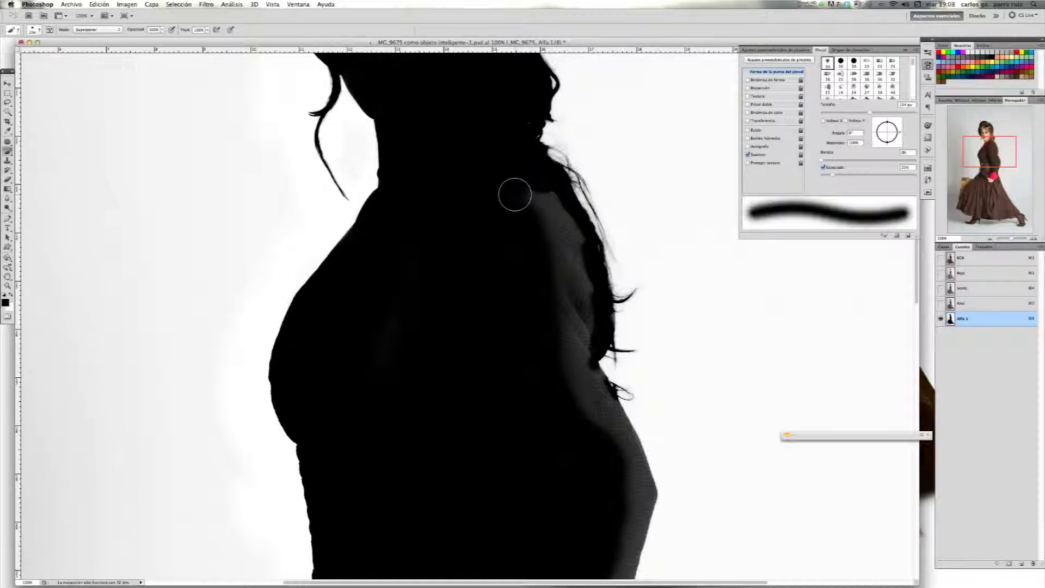
{"action": "mouse_move", "coordinate": [534, 193]}
{"action": "left_mouse_down"}
{"action": "mouse_move", "coordinate": [577, 257]}
{"action": "mouse_move", "coordinate": [582, 311]}
{"action": "mouse_move", "coordinate": [569, 350]}
{"action": "mouse_move", "coordinate": [546, 259]}
{"action": "left_mouse_up"}
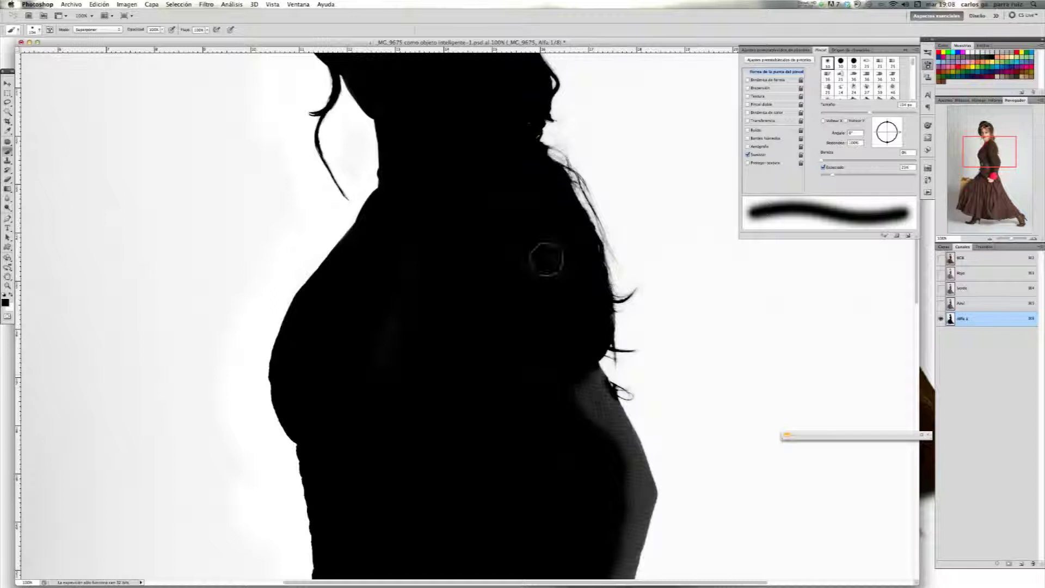
{"action": "mouse_move", "coordinate": [579, 401]}
{"action": "left_mouse_down"}
{"action": "mouse_move", "coordinate": [640, 488]}
{"action": "mouse_move", "coordinate": [581, 370]}
{"action": "mouse_move", "coordinate": [597, 422]}
{"action": "mouse_move", "coordinate": [593, 408]}
{"action": "mouse_move", "coordinate": [619, 393]}
{"action": "mouse_move", "coordinate": [595, 440]}
{"action": "left_mouse_up"}
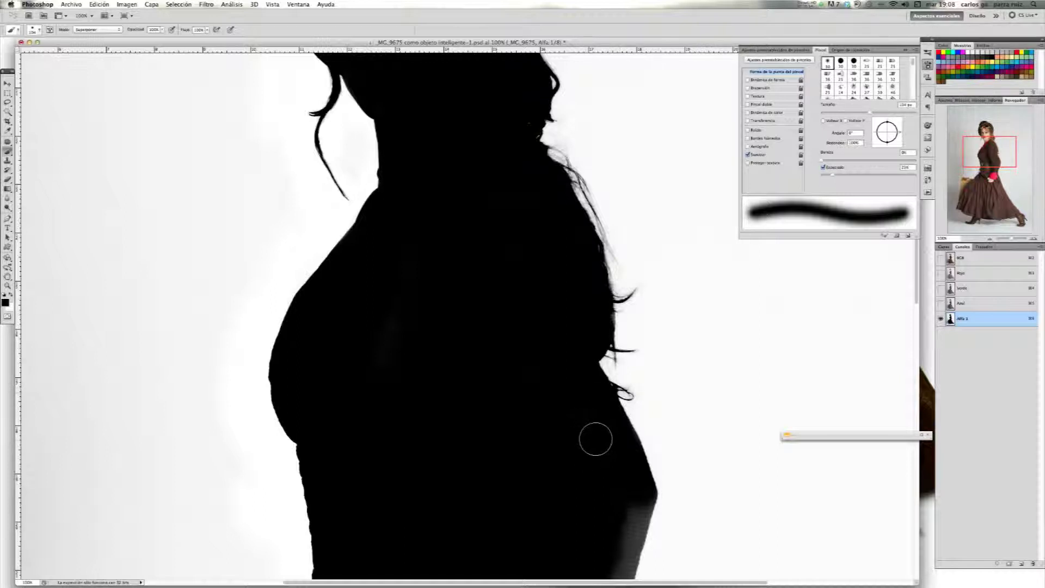
{"action": "mouse_move", "coordinate": [576, 483]}
{"action": "left_mouse_down"}
{"action": "mouse_move", "coordinate": [626, 532]}
{"action": "mouse_move", "coordinate": [611, 550]}
{"action": "mouse_move", "coordinate": [618, 544]}
{"action": "left_mouse_up"}
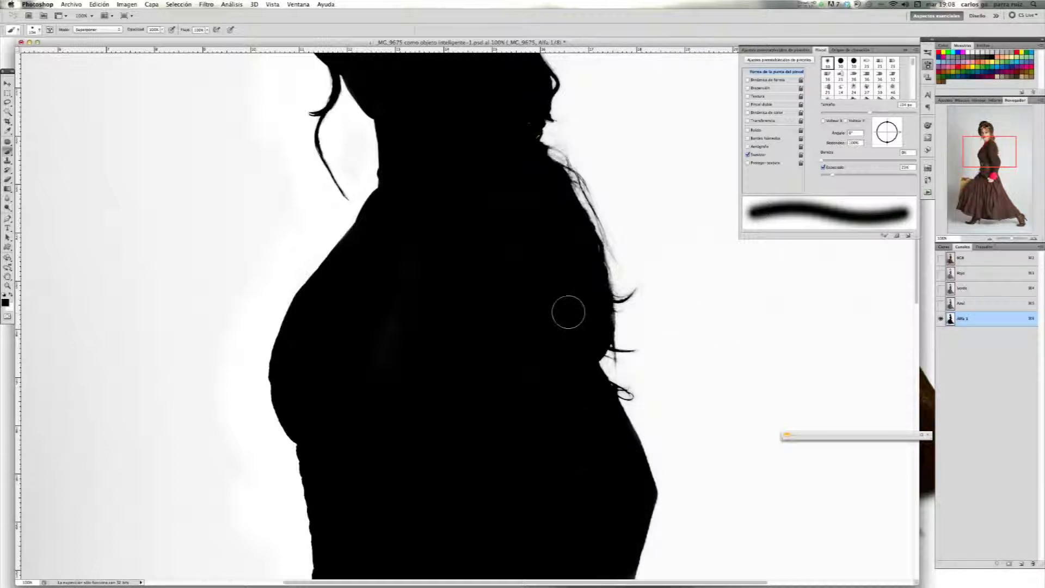
{"action": "left_click_drag", "start_coordinate": [604, 329], "coordinate": [596, 323]}
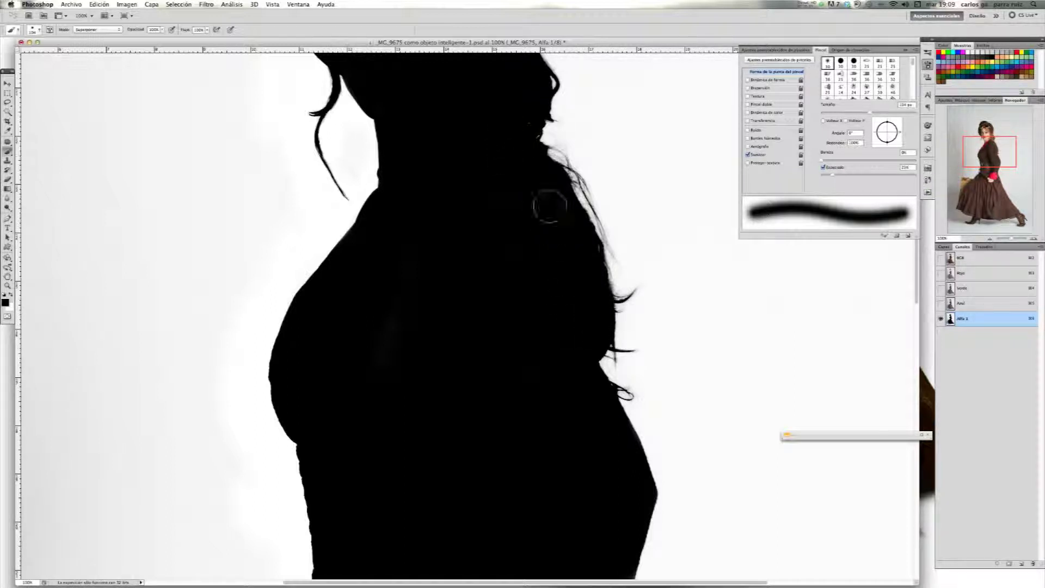
Paint the grey areas at the back of the waist and upper skirt black
{"action": "left_click_drag", "start_coordinate": [566, 54], "coordinate": [627, 171]}
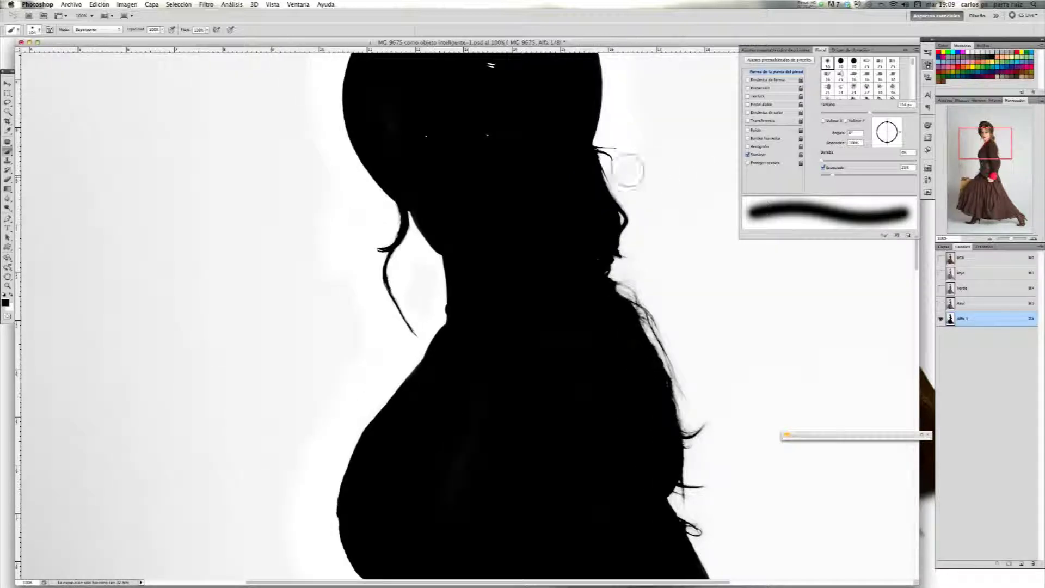
{"action": "left_click_drag", "start_coordinate": [580, 208], "coordinate": [579, 203]}
{"action": "scroll", "coordinate": [639, 136], "scroll_direction": "down", "scroll_amount": 10}
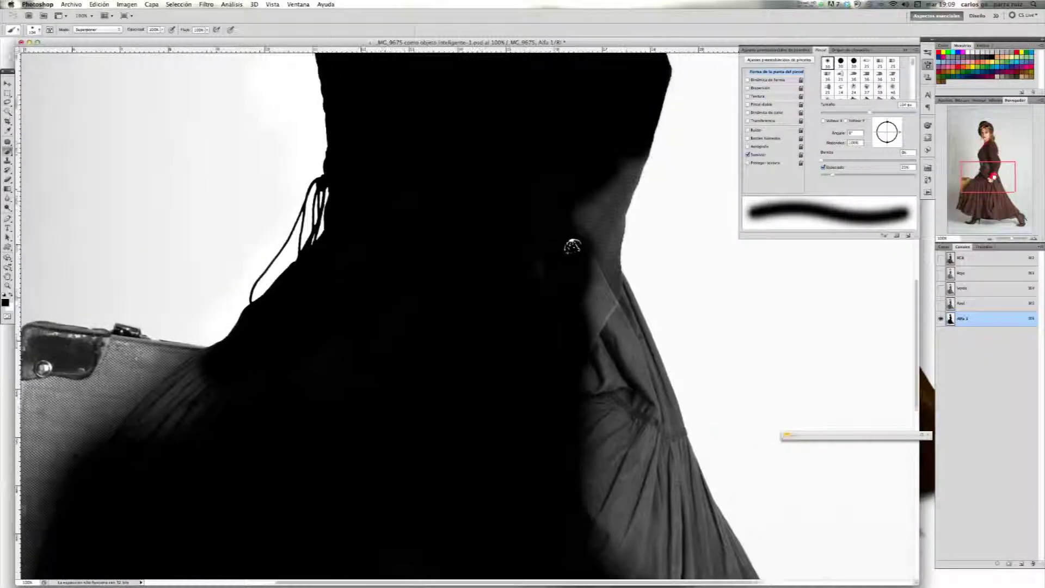
{"action": "mouse_move", "coordinate": [604, 176]}
{"action": "left_mouse_down"}
{"action": "mouse_move", "coordinate": [600, 229]}
{"action": "mouse_move", "coordinate": [604, 207]}
{"action": "mouse_move", "coordinate": [621, 365]}
{"action": "mouse_move", "coordinate": [607, 403]}
{"action": "mouse_move", "coordinate": [604, 566]}
{"action": "mouse_move", "coordinate": [653, 462]}
{"action": "mouse_move", "coordinate": [638, 348]}
{"action": "mouse_move", "coordinate": [675, 468]}
{"action": "mouse_move", "coordinate": [740, 577]}
{"action": "mouse_move", "coordinate": [697, 534]}
{"action": "mouse_move", "coordinate": [669, 566]}
{"action": "mouse_move", "coordinate": [653, 522]}
{"action": "mouse_move", "coordinate": [670, 489]}
{"action": "mouse_move", "coordinate": [653, 447]}
{"action": "left_mouse_up"}
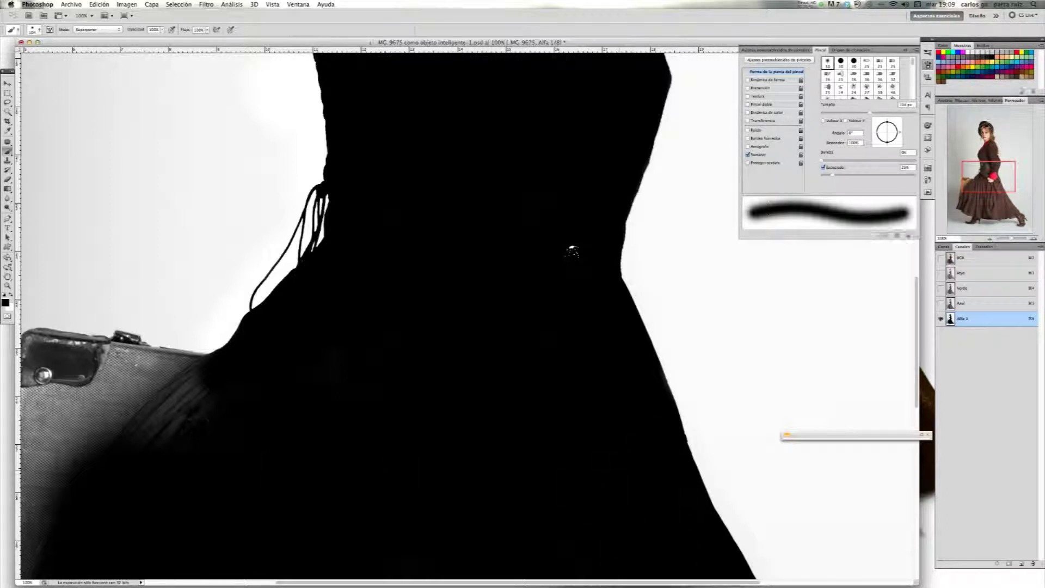
Paint the grey skirt folds beside the suitcase and the suitcase's upper edge black
{"action": "mouse_move", "coordinate": [181, 414]}
{"action": "left_mouse_down"}
{"action": "mouse_move", "coordinate": [163, 392]}
{"action": "mouse_move", "coordinate": [74, 440]}
{"action": "left_mouse_up"}
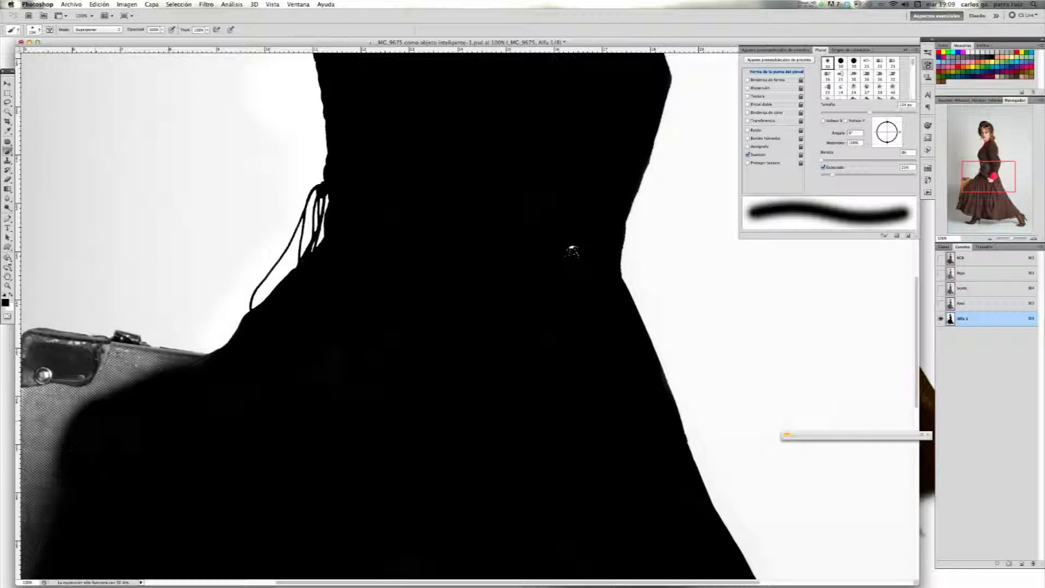
{"action": "mouse_move", "coordinate": [199, 343]}
{"action": "left_mouse_down"}
{"action": "mouse_move", "coordinate": [185, 367]}
{"action": "mouse_move", "coordinate": [209, 338]}
{"action": "mouse_move", "coordinate": [156, 354]}
{"action": "mouse_move", "coordinate": [126, 327]}
{"action": "mouse_move", "coordinate": [106, 343]}
{"action": "mouse_move", "coordinate": [71, 345]}
{"action": "mouse_move", "coordinate": [68, 356]}
{"action": "mouse_move", "coordinate": [38, 356]}
{"action": "left_mouse_up"}
{"action": "left_click_drag", "start_coordinate": [65, 316], "coordinate": [128, 350]}
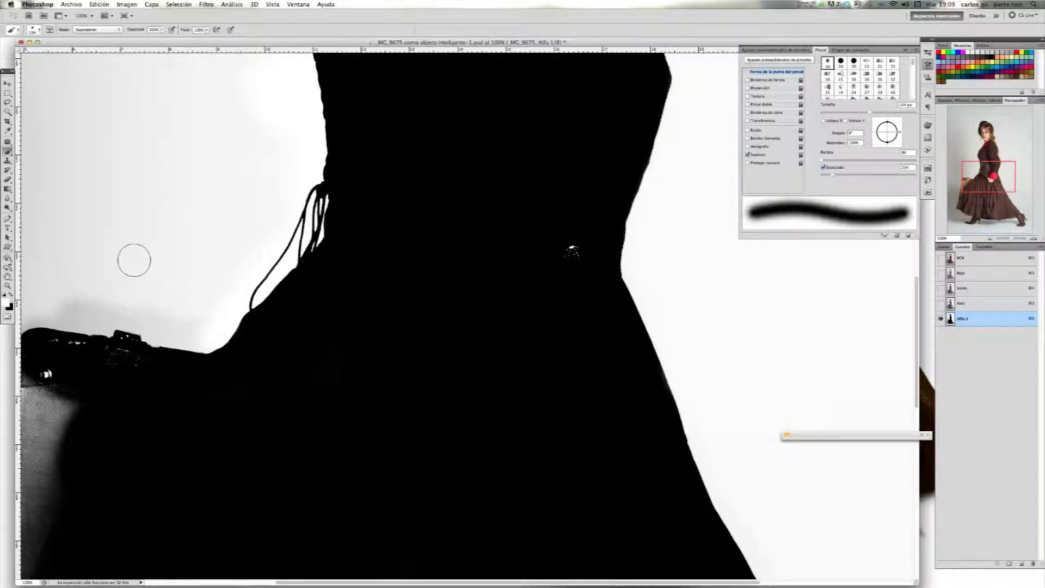
Paint the grey background white above the suitcase and along its outer edge
{"action": "mouse_move", "coordinate": [83, 257]}
{"action": "left_mouse_down"}
{"action": "mouse_move", "coordinate": [64, 284]}
{"action": "mouse_move", "coordinate": [73, 295]}
{"action": "mouse_move", "coordinate": [195, 330]}
{"action": "mouse_move", "coordinate": [222, 307]}
{"action": "mouse_move", "coordinate": [243, 254]}
{"action": "mouse_move", "coordinate": [177, 300]}
{"action": "mouse_move", "coordinate": [95, 299]}
{"action": "left_mouse_up"}
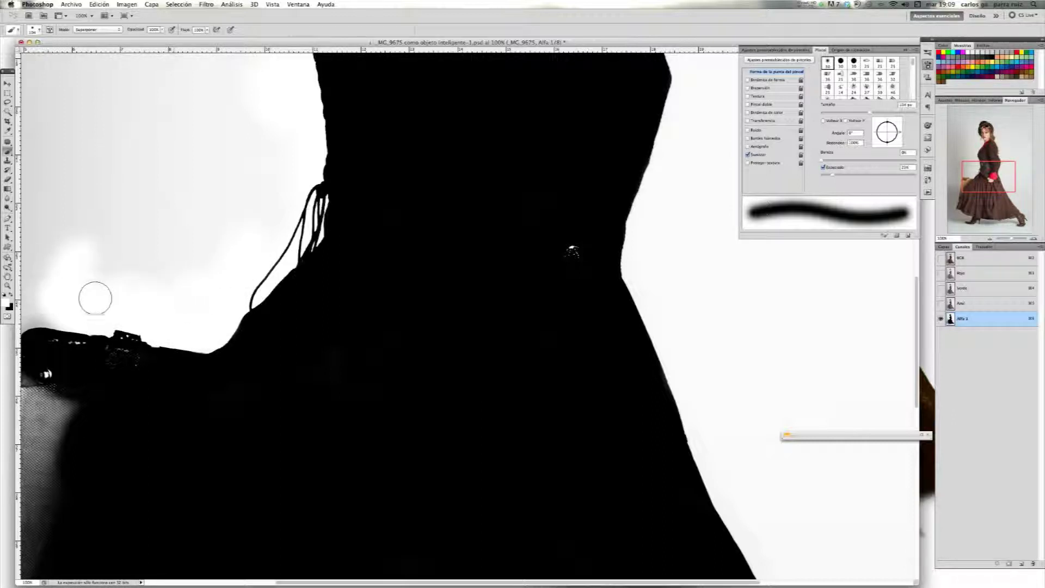
{"action": "left_click_drag", "start_coordinate": [959, 176], "coordinate": [947, 182]}
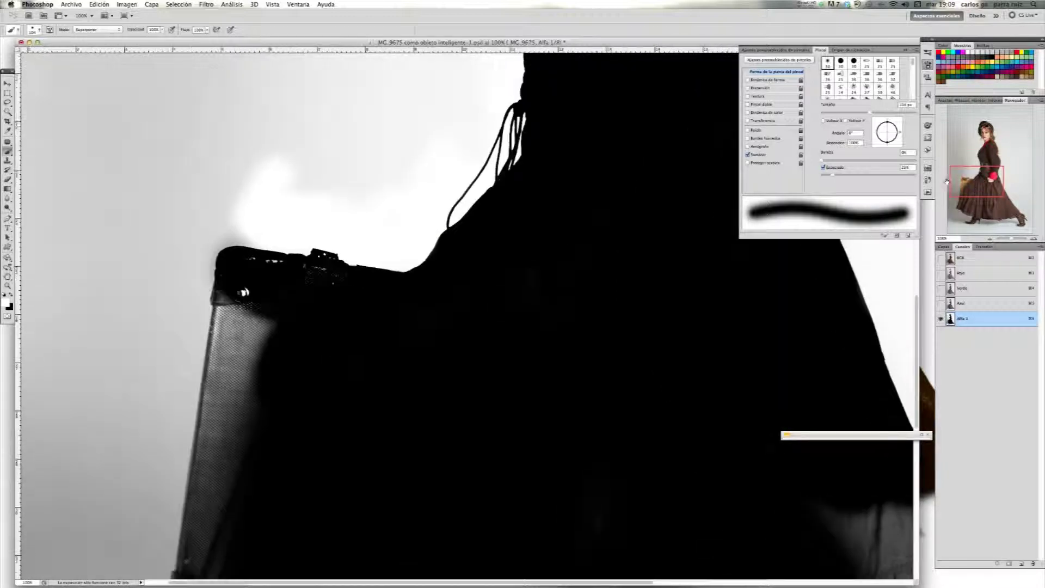
{"action": "mouse_move", "coordinate": [278, 231]}
{"action": "left_mouse_down"}
{"action": "mouse_move", "coordinate": [226, 236]}
{"action": "mouse_move", "coordinate": [220, 254]}
{"action": "mouse_move", "coordinate": [240, 228]}
{"action": "left_mouse_up"}
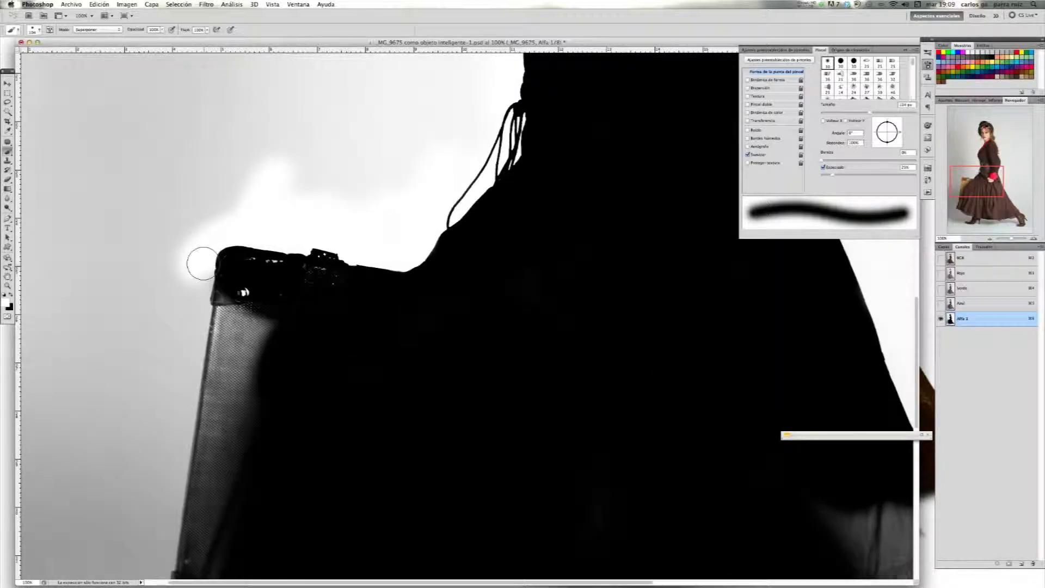
{"action": "mouse_move", "coordinate": [202, 264]}
{"action": "left_mouse_down"}
{"action": "mouse_move", "coordinate": [186, 318]}
{"action": "mouse_move", "coordinate": [193, 346]}
{"action": "mouse_move", "coordinate": [165, 565]}
{"action": "mouse_move", "coordinate": [152, 566]}
{"action": "mouse_move", "coordinate": [156, 553]}
{"action": "left_mouse_up"}
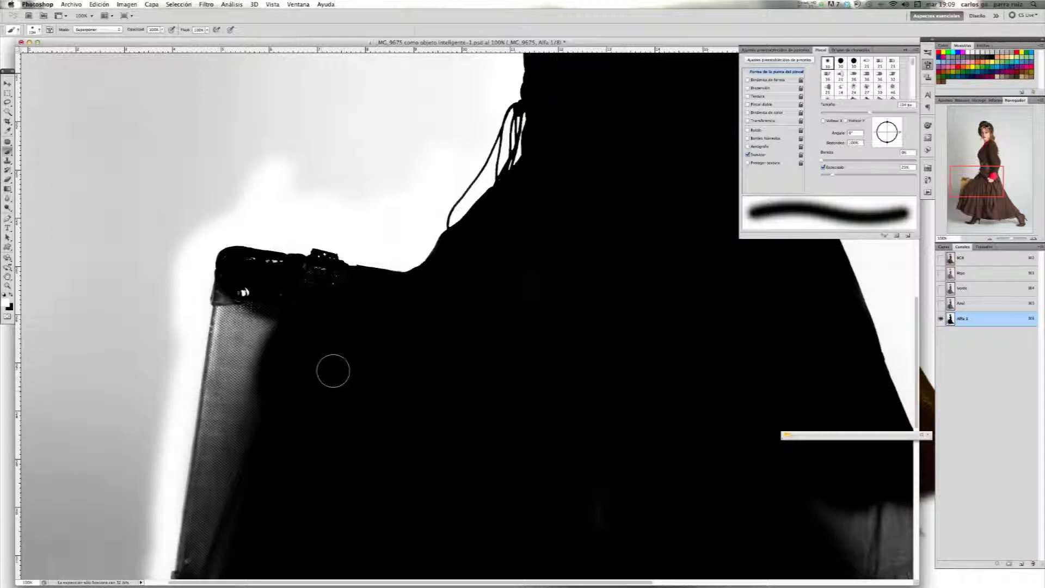
Switch the brush to black and fill in the suitcase's clasp, corner and grey side
{"action": "key", "text": "x"}
{"action": "mouse_move", "coordinate": [264, 301]}
{"action": "left_mouse_down"}
{"action": "mouse_move", "coordinate": [249, 327]}
{"action": "mouse_move", "coordinate": [238, 271]}
{"action": "mouse_move", "coordinate": [272, 265]}
{"action": "mouse_move", "coordinate": [245, 282]}
{"action": "mouse_move", "coordinate": [274, 285]}
{"action": "mouse_move", "coordinate": [262, 265]}
{"action": "left_mouse_up"}
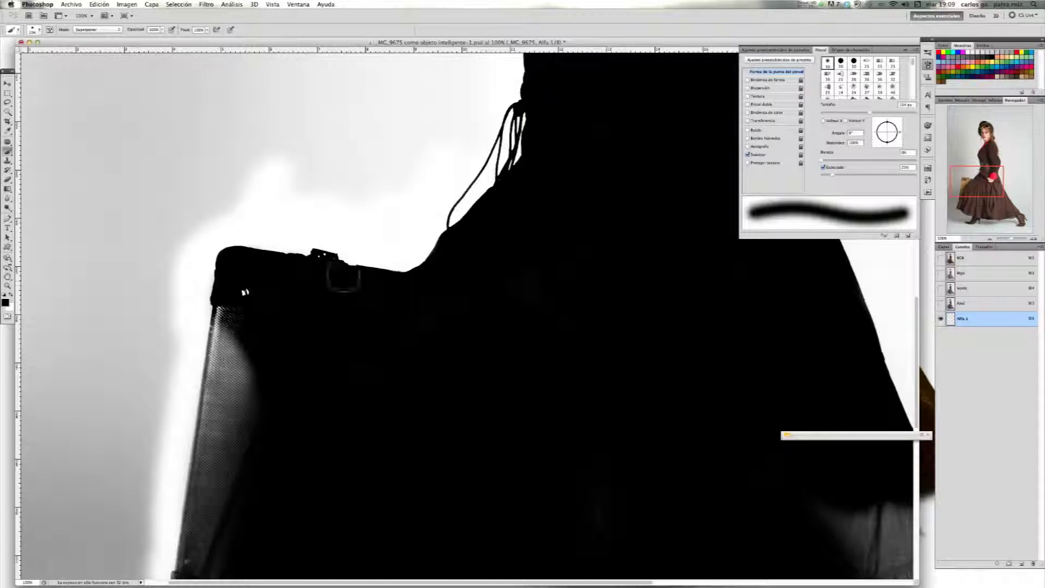
{"action": "mouse_move", "coordinate": [252, 319]}
{"action": "left_mouse_down"}
{"action": "mouse_move", "coordinate": [234, 349]}
{"action": "mouse_move", "coordinate": [223, 326]}
{"action": "mouse_move", "coordinate": [227, 363]}
{"action": "mouse_move", "coordinate": [244, 290]}
{"action": "mouse_move", "coordinate": [227, 332]}
{"action": "mouse_move", "coordinate": [221, 319]}
{"action": "mouse_move", "coordinate": [222, 343]}
{"action": "mouse_move", "coordinate": [222, 310]}
{"action": "left_mouse_up"}
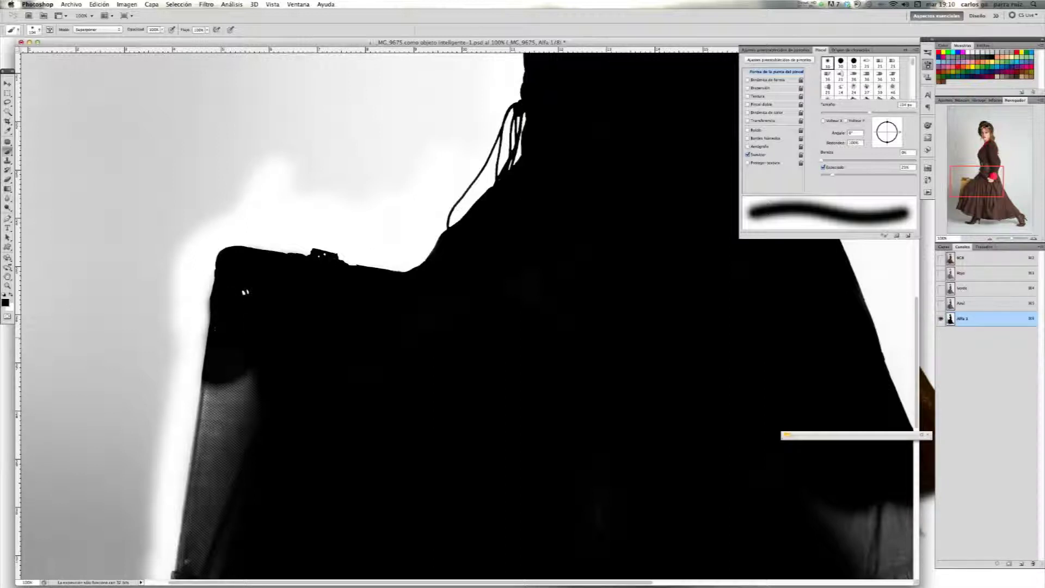
{"action": "mouse_move", "coordinate": [227, 358]}
{"action": "left_mouse_down"}
{"action": "mouse_move", "coordinate": [215, 561]}
{"action": "mouse_move", "coordinate": [200, 498]}
{"action": "mouse_move", "coordinate": [215, 384]}
{"action": "left_mouse_up"}
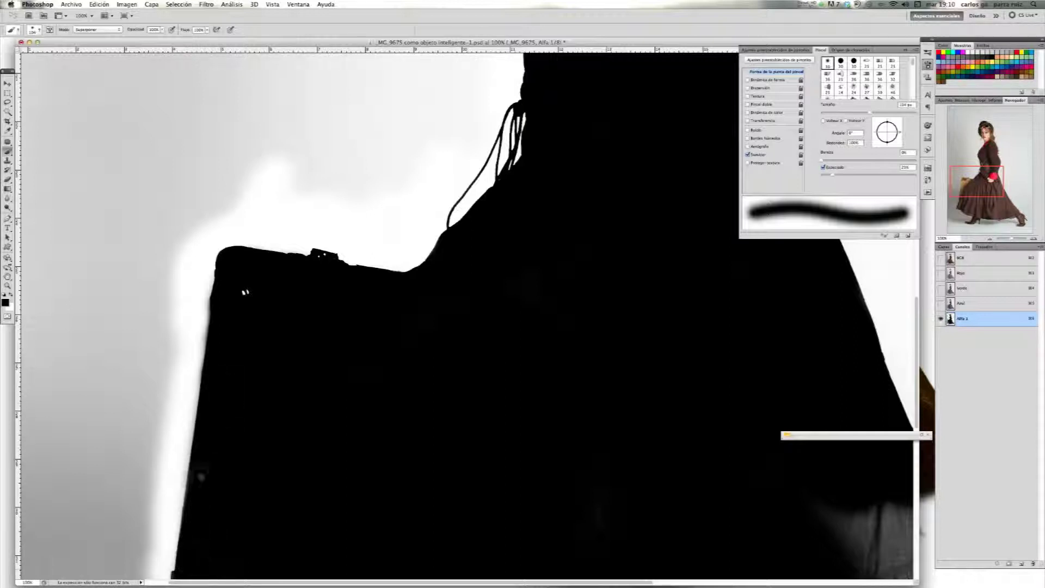
Widen the white background band beside the suitcase and extend it down along the front edge of the skirt
{"action": "mouse_move", "coordinate": [176, 291]}
{"action": "left_mouse_down"}
{"action": "mouse_move", "coordinate": [185, 266]}
{"action": "mouse_move", "coordinate": [188, 301]}
{"action": "mouse_move", "coordinate": [195, 292]}
{"action": "mouse_move", "coordinate": [201, 310]}
{"action": "mouse_move", "coordinate": [179, 371]}
{"action": "mouse_move", "coordinate": [176, 419]}
{"action": "mouse_move", "coordinate": [185, 363]}
{"action": "mouse_move", "coordinate": [166, 481]}
{"action": "mouse_move", "coordinate": [132, 545]}
{"action": "mouse_move", "coordinate": [137, 459]}
{"action": "mouse_move", "coordinate": [185, 248]}
{"action": "left_mouse_up"}
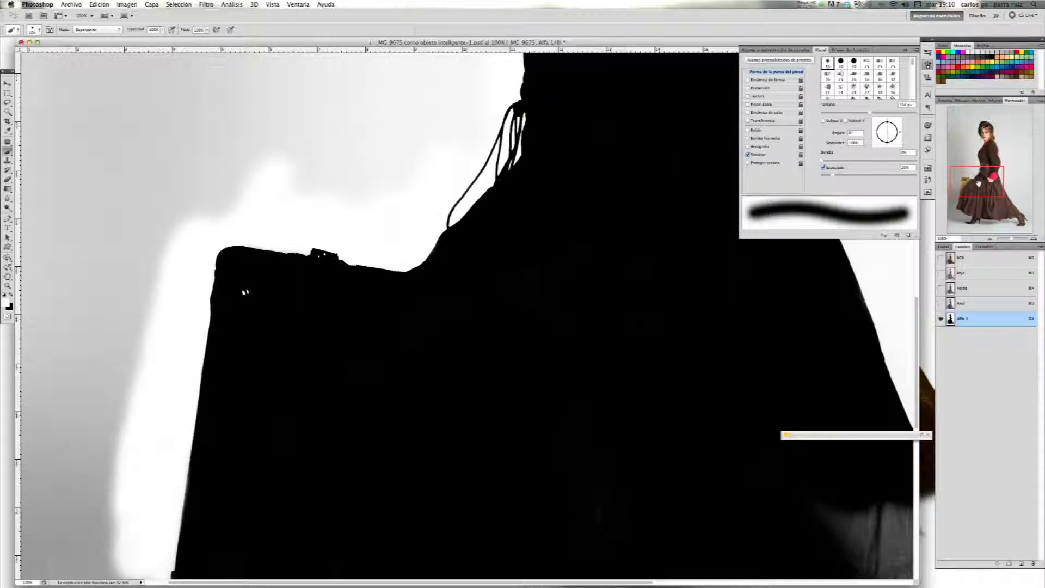
{"action": "scroll", "coordinate": [166, 288], "scroll_direction": "down", "scroll_amount": 10}
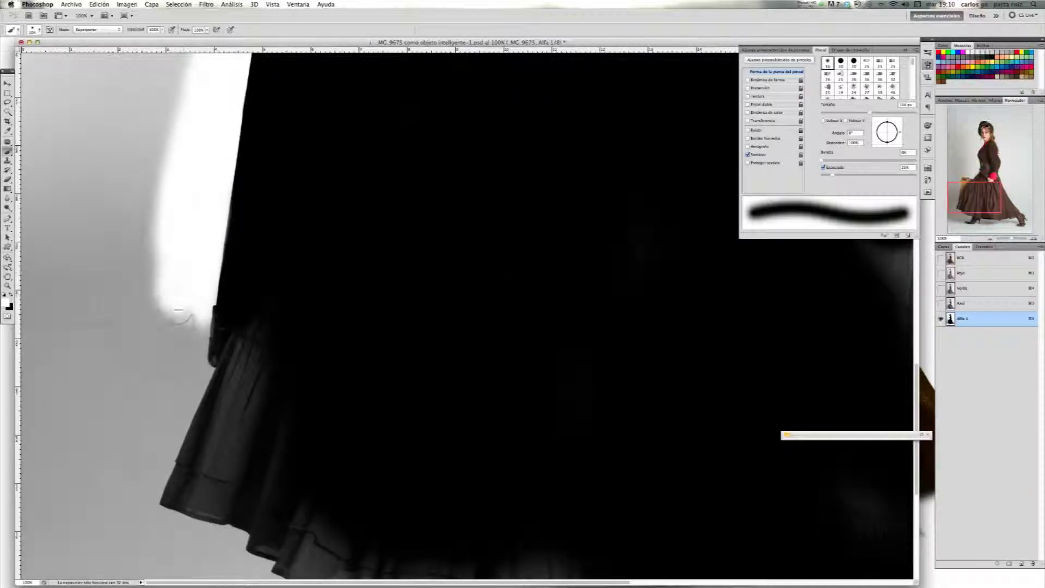
{"action": "mouse_move", "coordinate": [180, 313]}
{"action": "left_mouse_down"}
{"action": "mouse_move", "coordinate": [194, 297]}
{"action": "mouse_move", "coordinate": [187, 361]}
{"action": "mouse_move", "coordinate": [197, 363]}
{"action": "mouse_move", "coordinate": [183, 388]}
{"action": "mouse_move", "coordinate": [186, 340]}
{"action": "mouse_move", "coordinate": [166, 387]}
{"action": "mouse_move", "coordinate": [180, 397]}
{"action": "mouse_move", "coordinate": [150, 438]}
{"action": "mouse_move", "coordinate": [120, 543]}
{"action": "mouse_move", "coordinate": [128, 467]}
{"action": "mouse_move", "coordinate": [144, 396]}
{"action": "mouse_move", "coordinate": [155, 396]}
{"action": "left_mouse_up"}
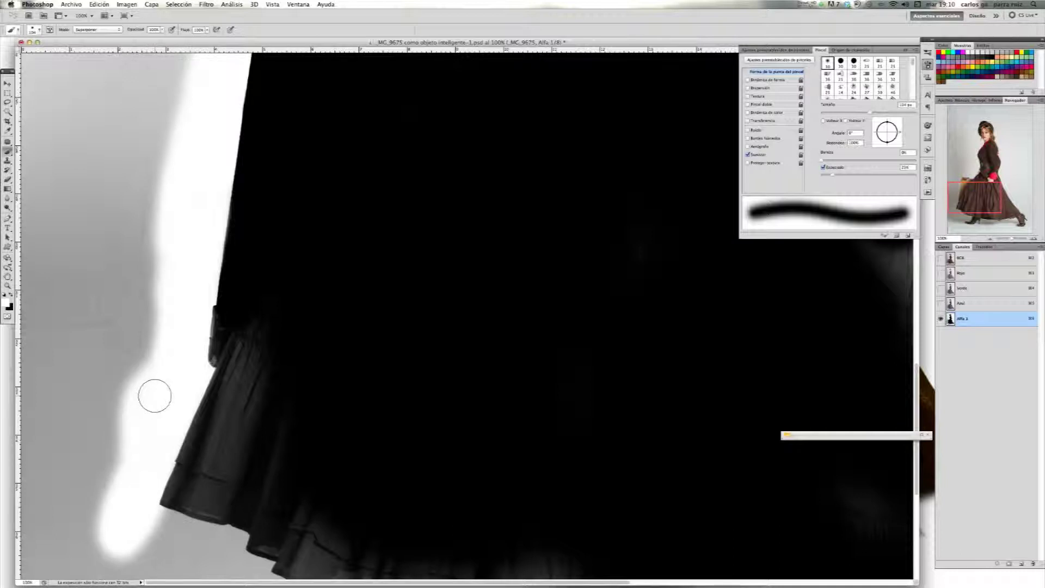
Paint the suitcase's lower corner and the skirt's front edge black, and whiten the background around the skirt's front tip
{"action": "mouse_move", "coordinate": [252, 300]}
{"action": "left_mouse_down"}
{"action": "mouse_move", "coordinate": [223, 337]}
{"action": "mouse_move", "coordinate": [221, 328]}
{"action": "mouse_move", "coordinate": [227, 304]}
{"action": "mouse_move", "coordinate": [219, 359]}
{"action": "mouse_move", "coordinate": [230, 346]}
{"action": "mouse_move", "coordinate": [239, 395]}
{"action": "mouse_move", "coordinate": [242, 370]}
{"action": "mouse_move", "coordinate": [169, 494]}
{"action": "left_mouse_up"}
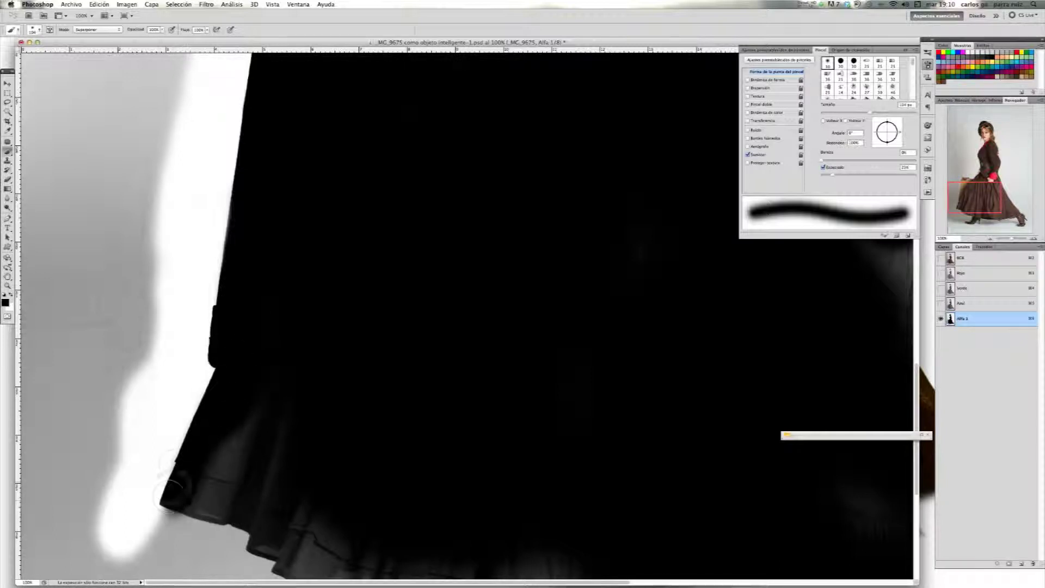
{"action": "key", "text": "x"}
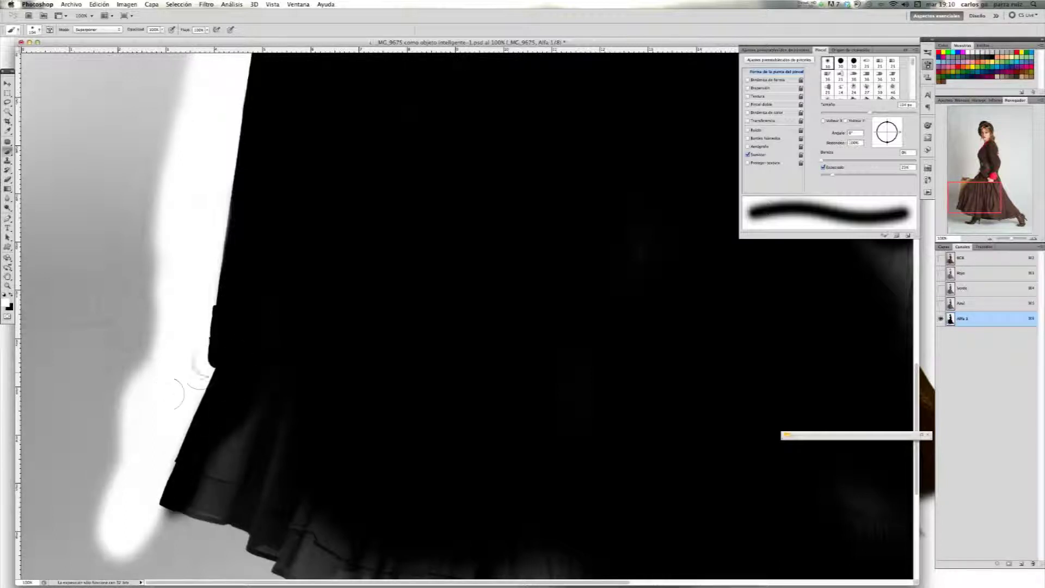
{"action": "mouse_move", "coordinate": [153, 480]}
{"action": "left_mouse_down"}
{"action": "mouse_move", "coordinate": [154, 518]}
{"action": "mouse_move", "coordinate": [178, 530]}
{"action": "mouse_move", "coordinate": [167, 525]}
{"action": "left_mouse_up"}
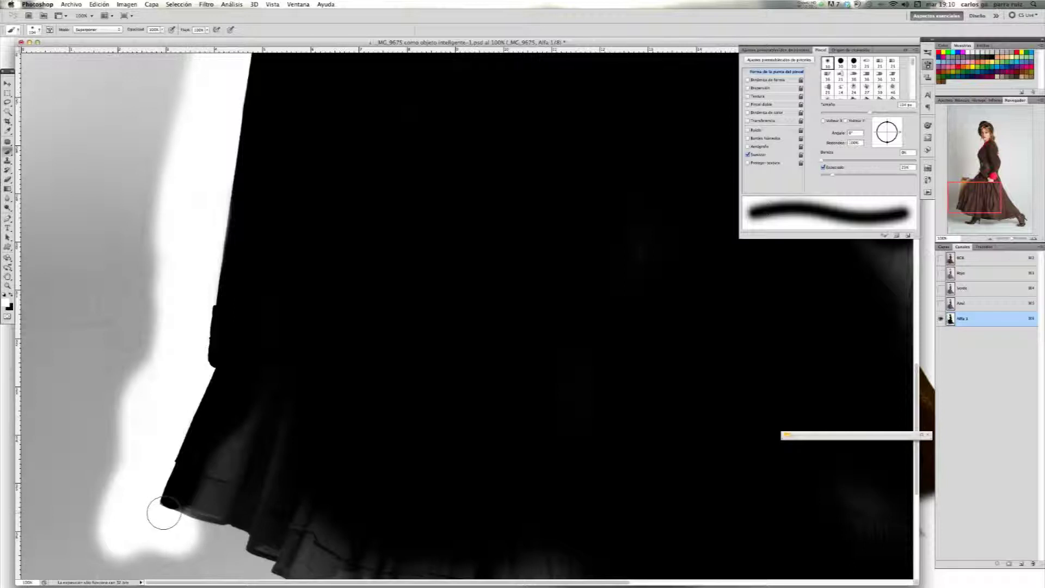
{"action": "mouse_move", "coordinate": [123, 515]}
{"action": "left_mouse_down"}
{"action": "mouse_move", "coordinate": [158, 557]}
{"action": "mouse_move", "coordinate": [136, 561]}
{"action": "left_mouse_up"}
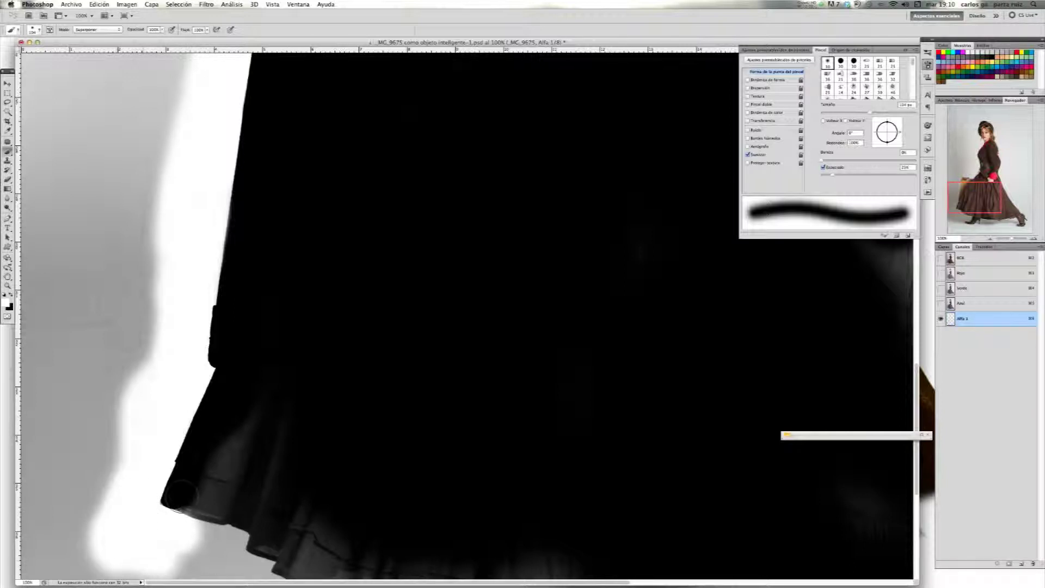
Paint the background white below the front hem of the skirt, down to the front of the boot
{"action": "key", "text": "x"}
{"action": "mouse_move", "coordinate": [161, 503]}
{"action": "left_mouse_down"}
{"action": "mouse_move", "coordinate": [150, 381]}
{"action": "mouse_move", "coordinate": [79, 310]}
{"action": "left_mouse_up"}
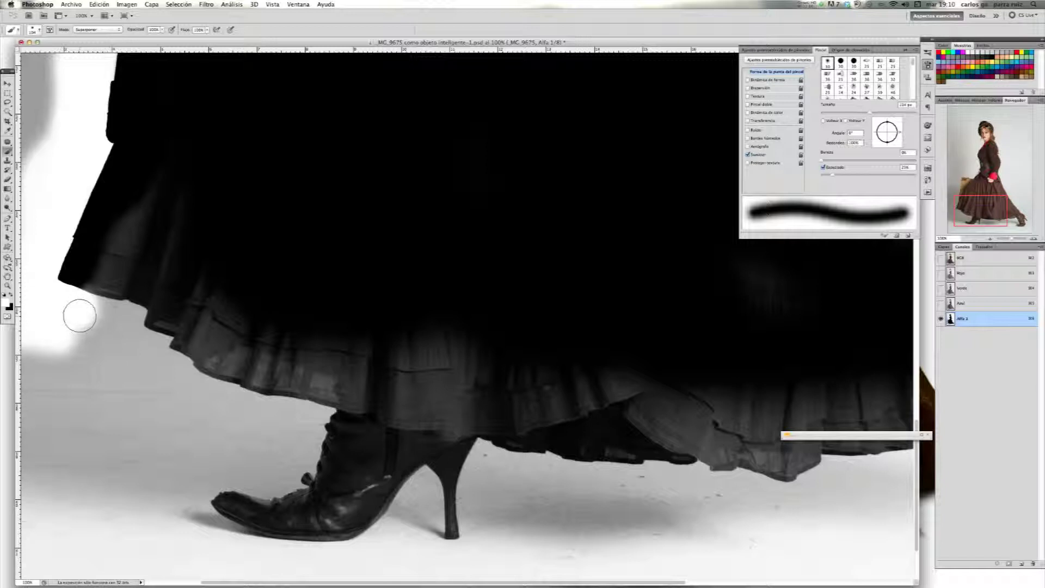
{"action": "mouse_move", "coordinate": [80, 311]}
{"action": "left_mouse_down"}
{"action": "mouse_move", "coordinate": [133, 319]}
{"action": "mouse_move", "coordinate": [137, 340]}
{"action": "mouse_move", "coordinate": [157, 345]}
{"action": "mouse_move", "coordinate": [154, 357]}
{"action": "mouse_move", "coordinate": [190, 385]}
{"action": "mouse_move", "coordinate": [318, 418]}
{"action": "mouse_move", "coordinate": [301, 464]}
{"action": "mouse_move", "coordinate": [245, 478]}
{"action": "mouse_move", "coordinate": [169, 462]}
{"action": "mouse_move", "coordinate": [257, 440]}
{"action": "mouse_move", "coordinate": [139, 380]}
{"action": "mouse_move", "coordinate": [110, 348]}
{"action": "mouse_move", "coordinate": [119, 356]}
{"action": "mouse_move", "coordinate": [115, 409]}
{"action": "left_mouse_up"}
Paint the front skirt hem and boot shaft black, and whiten the background behind the heel and under the sole
{"action": "key", "text": "x"}
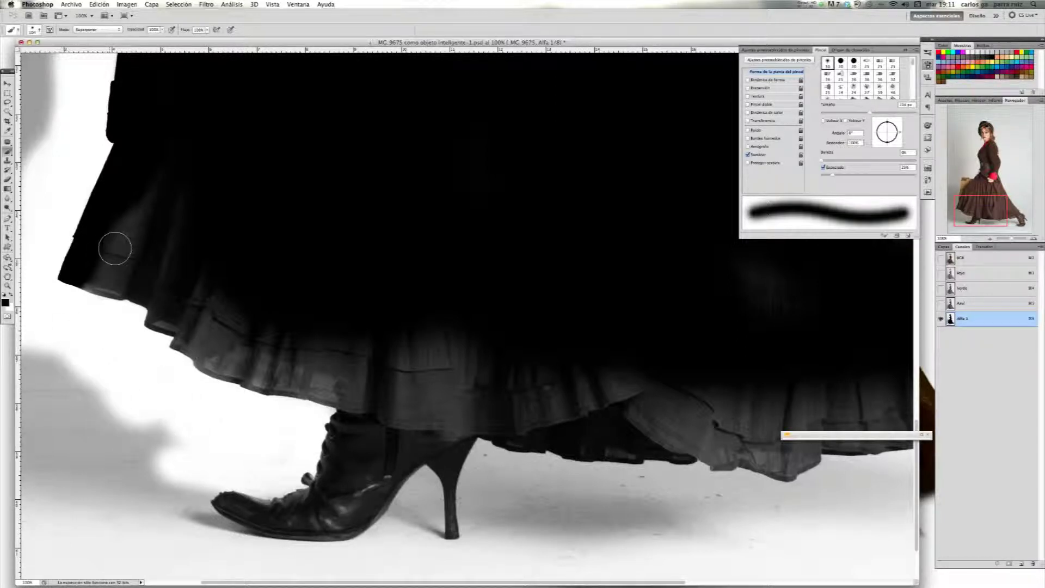
{"action": "mouse_move", "coordinate": [147, 187]}
{"action": "left_mouse_down"}
{"action": "mouse_move", "coordinate": [103, 293]}
{"action": "mouse_move", "coordinate": [106, 282]}
{"action": "mouse_move", "coordinate": [86, 271]}
{"action": "mouse_move", "coordinate": [155, 248]}
{"action": "mouse_move", "coordinate": [152, 335]}
{"action": "mouse_move", "coordinate": [163, 306]}
{"action": "mouse_move", "coordinate": [191, 297]}
{"action": "mouse_move", "coordinate": [196, 327]}
{"action": "mouse_move", "coordinate": [232, 336]}
{"action": "mouse_move", "coordinate": [218, 392]}
{"action": "mouse_move", "coordinate": [240, 366]}
{"action": "mouse_move", "coordinate": [265, 360]}
{"action": "mouse_move", "coordinate": [261, 372]}
{"action": "mouse_move", "coordinate": [287, 346]}
{"action": "mouse_move", "coordinate": [303, 388]}
{"action": "mouse_move", "coordinate": [324, 388]}
{"action": "mouse_move", "coordinate": [333, 375]}
{"action": "mouse_move", "coordinate": [337, 388]}
{"action": "mouse_move", "coordinate": [355, 369]}
{"action": "mouse_move", "coordinate": [364, 387]}
{"action": "mouse_move", "coordinate": [343, 452]}
{"action": "mouse_move", "coordinate": [417, 342]}
{"action": "mouse_move", "coordinate": [463, 352]}
{"action": "mouse_move", "coordinate": [439, 349]}
{"action": "mouse_move", "coordinate": [396, 416]}
{"action": "mouse_move", "coordinate": [421, 411]}
{"action": "mouse_move", "coordinate": [335, 500]}
{"action": "left_mouse_up"}
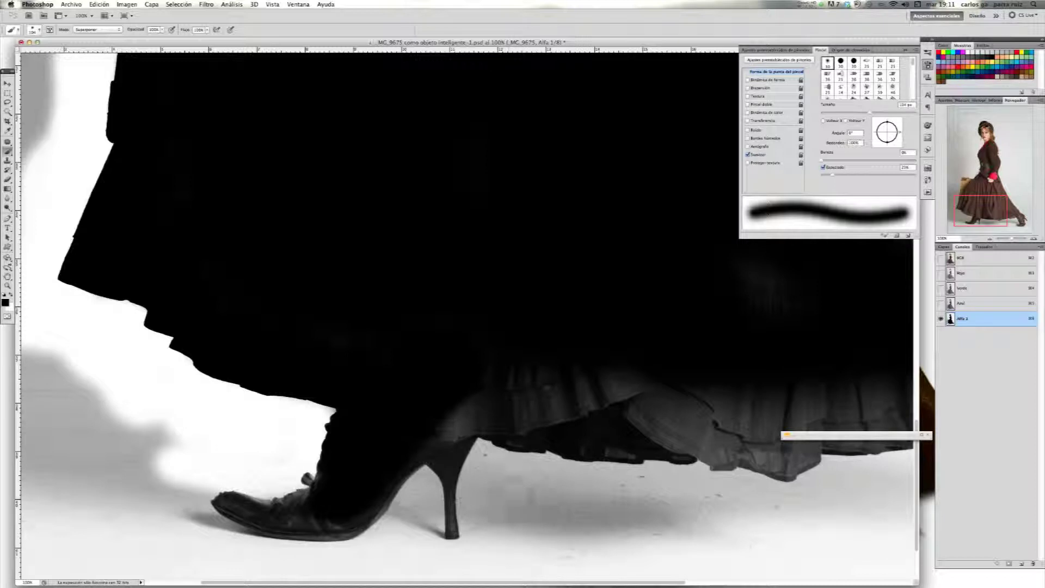
{"action": "mouse_move", "coordinate": [550, 520]}
{"action": "left_mouse_down"}
{"action": "mouse_move", "coordinate": [531, 518]}
{"action": "mouse_move", "coordinate": [533, 501]}
{"action": "mouse_move", "coordinate": [525, 512]}
{"action": "mouse_move", "coordinate": [539, 468]}
{"action": "mouse_move", "coordinate": [520, 455]}
{"action": "mouse_move", "coordinate": [490, 458]}
{"action": "mouse_move", "coordinate": [473, 481]}
{"action": "mouse_move", "coordinate": [474, 536]}
{"action": "mouse_move", "coordinate": [500, 487]}
{"action": "mouse_move", "coordinate": [472, 496]}
{"action": "mouse_move", "coordinate": [479, 481]}
{"action": "left_mouse_up"}
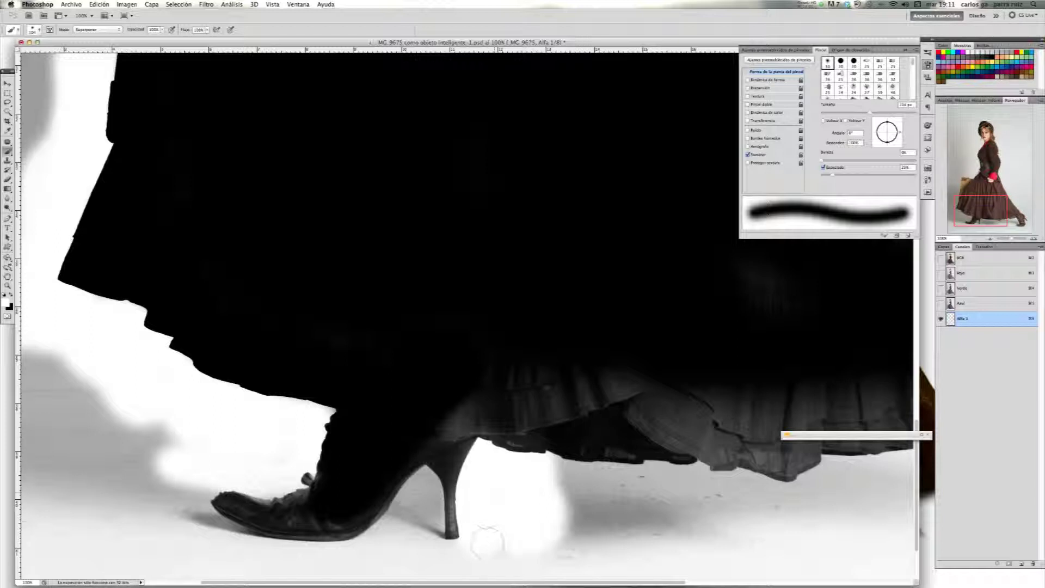
{"action": "mouse_move", "coordinate": [463, 553]}
{"action": "left_mouse_down"}
{"action": "mouse_move", "coordinate": [402, 550]}
{"action": "mouse_move", "coordinate": [415, 504]}
{"action": "mouse_move", "coordinate": [422, 544]}
{"action": "mouse_move", "coordinate": [426, 529]}
{"action": "mouse_move", "coordinate": [415, 489]}
{"action": "mouse_move", "coordinate": [350, 564]}
{"action": "mouse_move", "coordinate": [243, 555]}
{"action": "mouse_move", "coordinate": [320, 567]}
{"action": "left_mouse_up"}
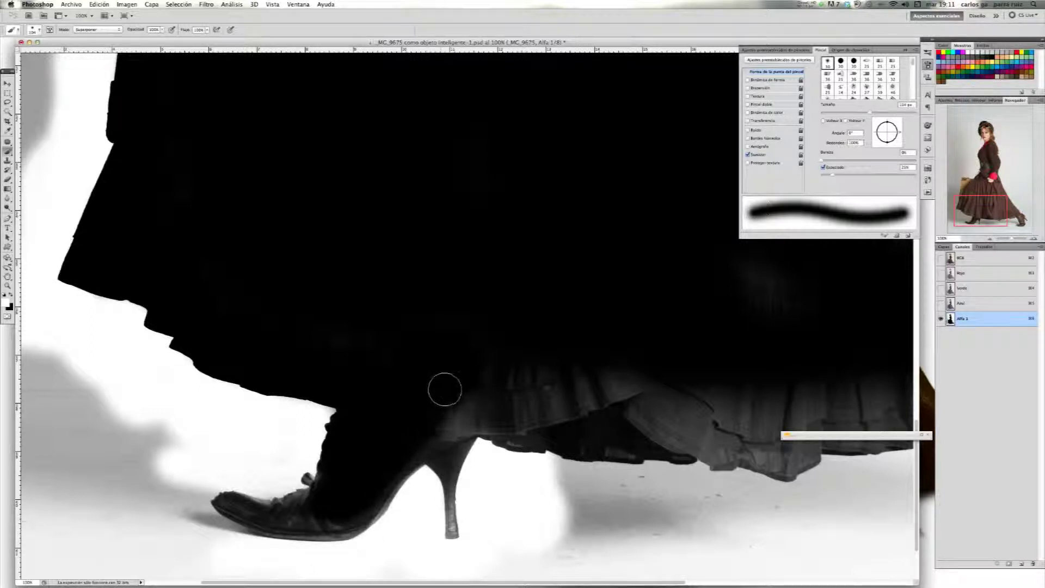
Paint the boot's heel, its ankle and the adjoining part of the hem black
{"action": "key", "text": "x"}
{"action": "mouse_move", "coordinate": [458, 374]}
{"action": "left_mouse_down"}
{"action": "mouse_move", "coordinate": [437, 456]}
{"action": "mouse_move", "coordinate": [452, 531]}
{"action": "mouse_move", "coordinate": [447, 461]}
{"action": "mouse_move", "coordinate": [407, 452]}
{"action": "mouse_move", "coordinate": [382, 497]}
{"action": "mouse_move", "coordinate": [388, 506]}
{"action": "mouse_move", "coordinate": [415, 466]}
{"action": "left_mouse_up"}
{"action": "key", "text": "x"}
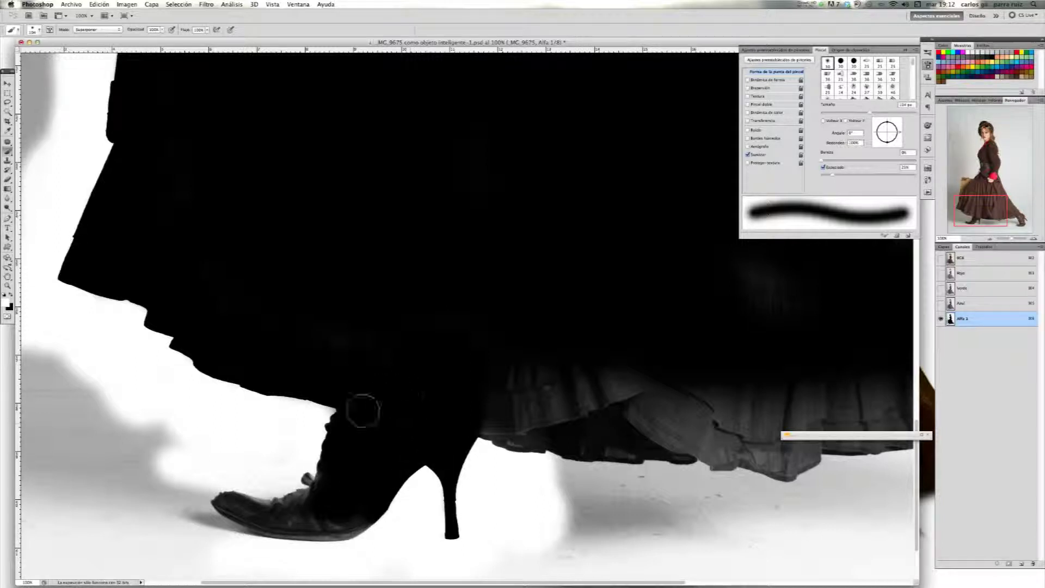
Whiten the background around the boot's toe, and paint the laces and upper part of the toe black
{"action": "key", "text": "x"}
{"action": "key", "text": "x"}
{"action": "mouse_move", "coordinate": [224, 475]}
{"action": "left_mouse_down"}
{"action": "mouse_move", "coordinate": [195, 484]}
{"action": "mouse_move", "coordinate": [181, 520]}
{"action": "mouse_move", "coordinate": [187, 500]}
{"action": "mouse_move", "coordinate": [150, 479]}
{"action": "mouse_move", "coordinate": [167, 458]}
{"action": "mouse_move", "coordinate": [156, 482]}
{"action": "mouse_move", "coordinate": [187, 529]}
{"action": "mouse_move", "coordinate": [209, 535]}
{"action": "mouse_move", "coordinate": [191, 536]}
{"action": "mouse_move", "coordinate": [194, 520]}
{"action": "mouse_move", "coordinate": [237, 547]}
{"action": "left_mouse_up"}
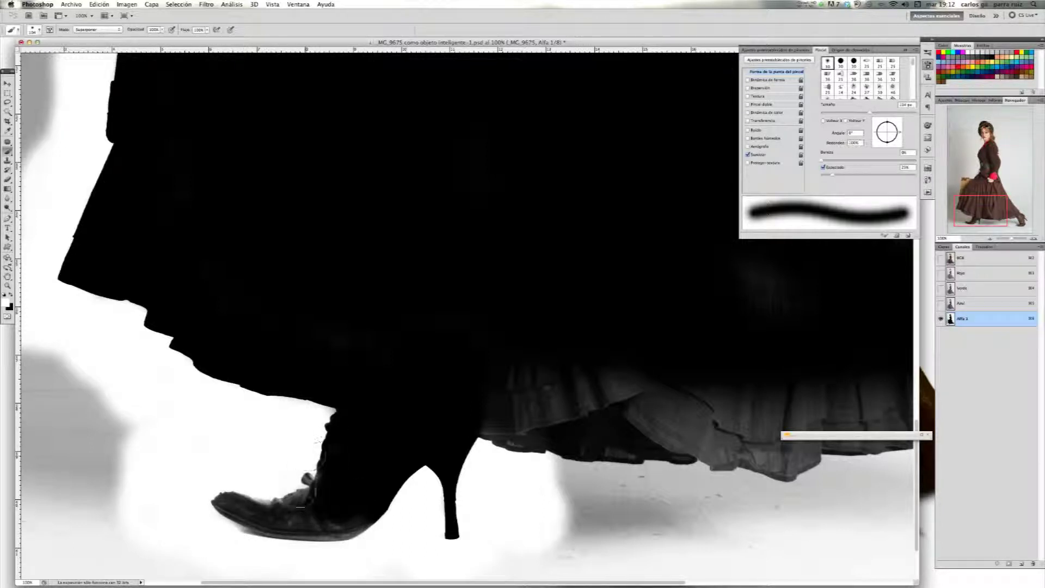
{"action": "mouse_move", "coordinate": [336, 449]}
{"action": "left_mouse_down"}
{"action": "mouse_move", "coordinate": [336, 430]}
{"action": "mouse_move", "coordinate": [309, 469]}
{"action": "mouse_move", "coordinate": [260, 484]}
{"action": "mouse_move", "coordinate": [261, 497]}
{"action": "mouse_move", "coordinate": [326, 457]}
{"action": "left_mouse_up"}
{"action": "key", "text": "x"}
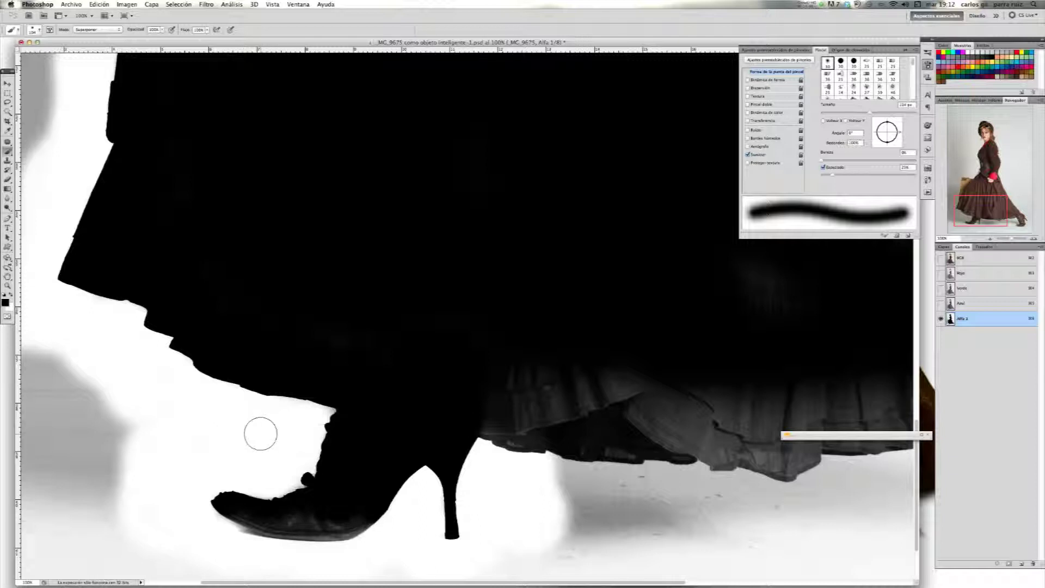
{"action": "key", "text": "x"}
{"action": "mouse_move", "coordinate": [305, 461]}
{"action": "left_mouse_down"}
{"action": "mouse_move", "coordinate": [297, 459]}
{"action": "mouse_move", "coordinate": [314, 454]}
{"action": "mouse_move", "coordinate": [303, 478]}
{"action": "mouse_move", "coordinate": [320, 461]}
{"action": "mouse_move", "coordinate": [243, 496]}
{"action": "mouse_move", "coordinate": [240, 483]}
{"action": "mouse_move", "coordinate": [281, 475]}
{"action": "left_mouse_up"}
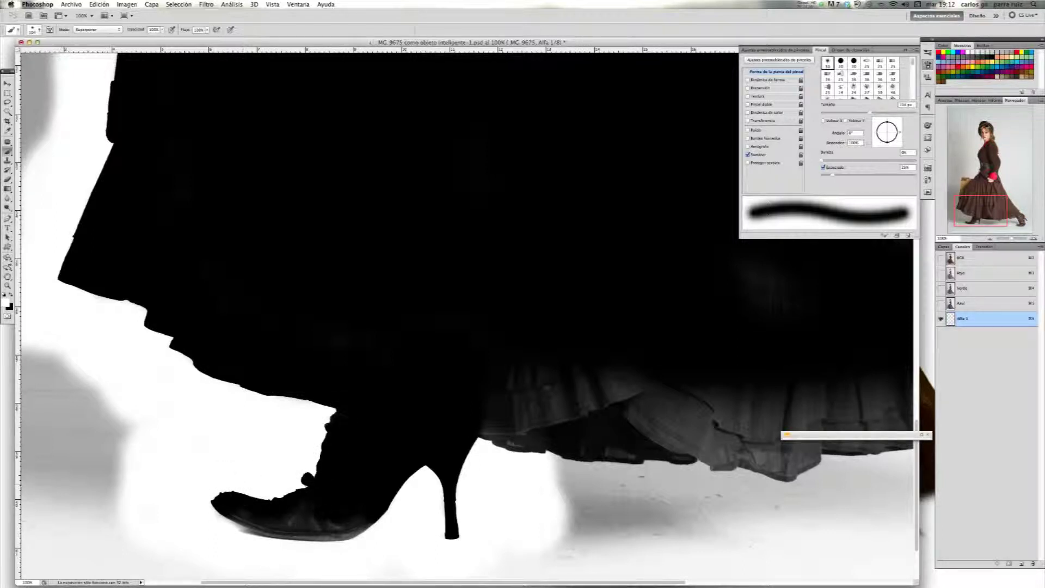
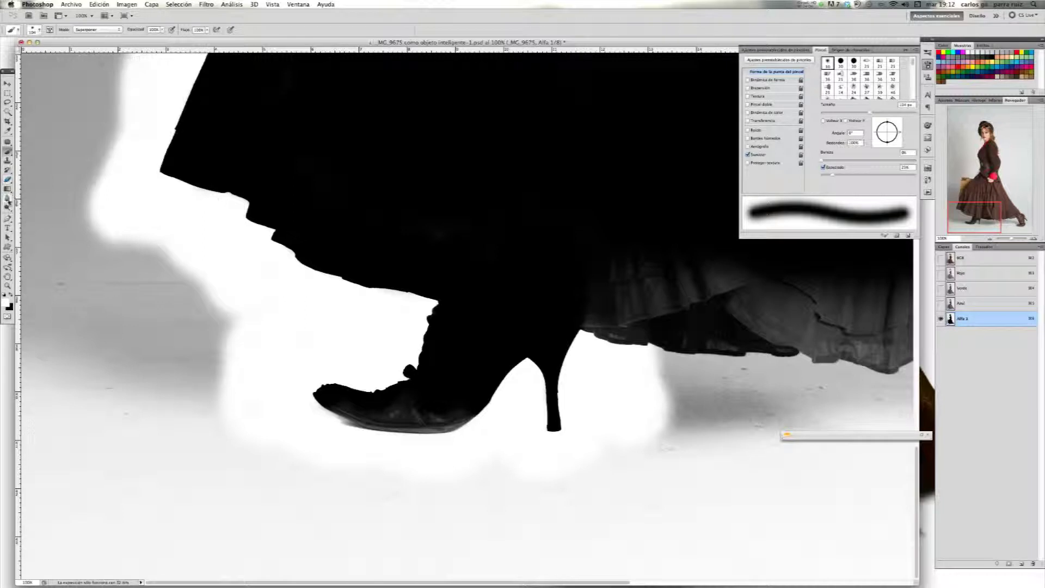
Choose the dodge/burn toning tool with the midtones range and apply it to the shadow under the front boot's toe
{"action": "left_click", "coordinate": [8, 207]}
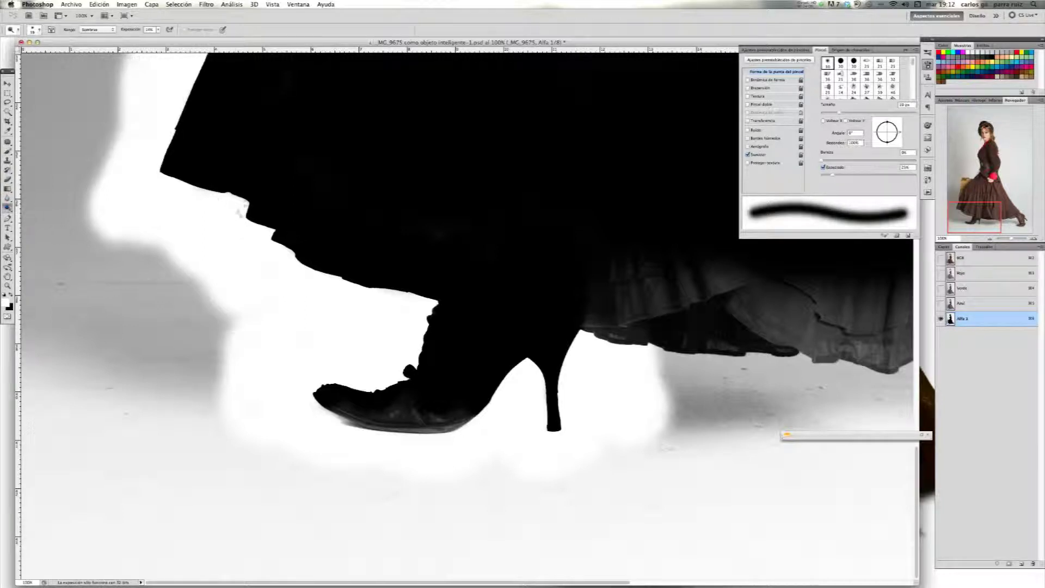
{"action": "left_click", "coordinate": [114, 31]}
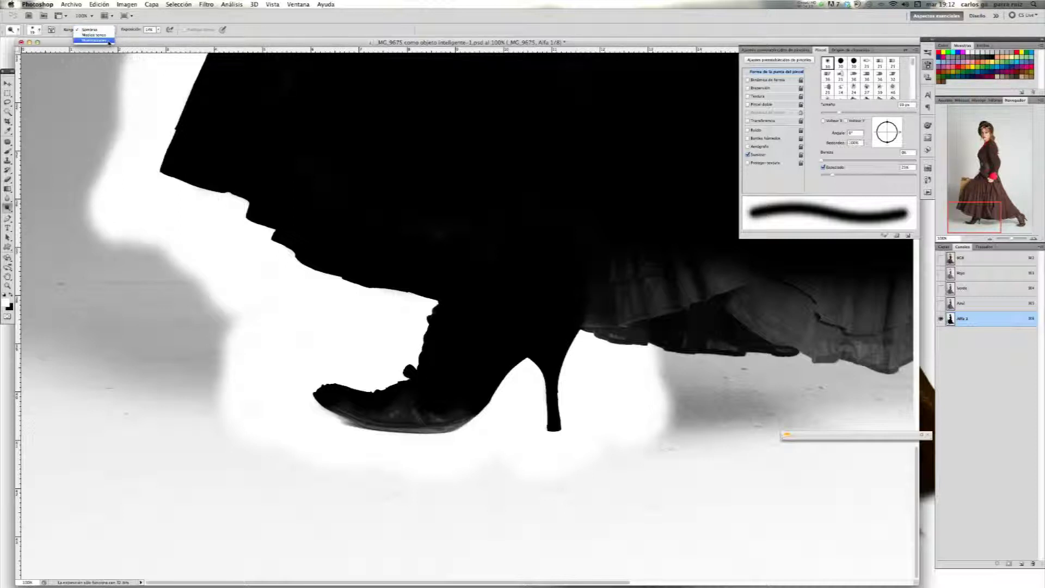
{"action": "left_click", "coordinate": [109, 37]}
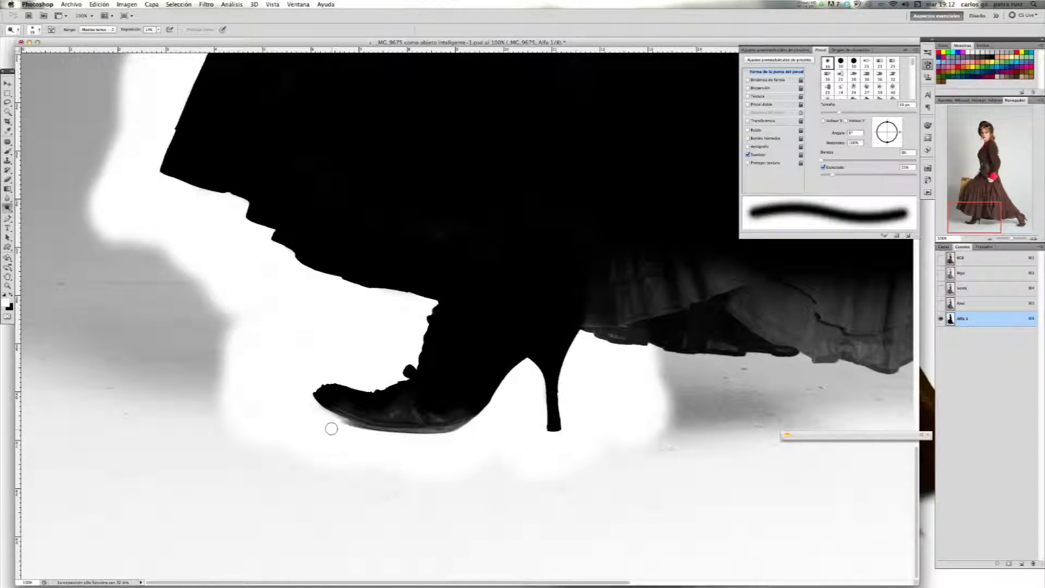
{"action": "mouse_move", "coordinate": [331, 422]}
{"action": "left_mouse_down"}
{"action": "mouse_move", "coordinate": [370, 441]}
{"action": "mouse_move", "coordinate": [332, 423]}
{"action": "left_mouse_up"}
Set the toning tool's range to shadows, adjust its exposure, and darken the front boot's toe and sole to black
{"action": "left_click", "coordinate": [107, 30]}
{"action": "left_click", "coordinate": [98, 38]}
{"action": "left_click", "coordinate": [106, 31]}
{"action": "left_click", "coordinate": [97, 13]}
{"action": "left_click", "coordinate": [111, 30]}
{"action": "left_click", "coordinate": [110, 32]}
{"action": "left_click", "coordinate": [158, 30]}
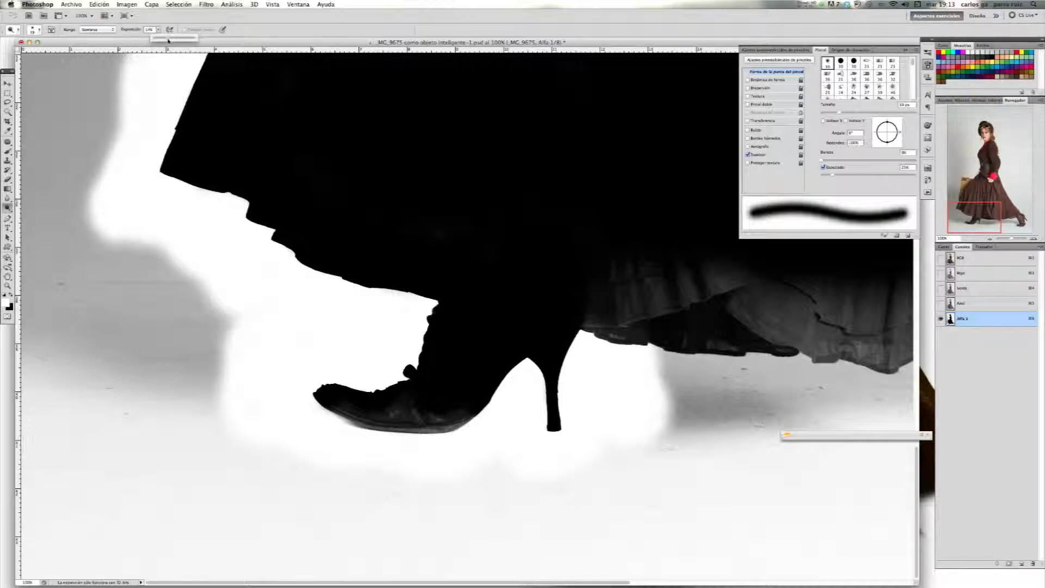
{"action": "left_click_drag", "start_coordinate": [259, 187], "coordinate": [177, 31]}
{"action": "mouse_move", "coordinate": [383, 407]}
{"action": "left_mouse_down"}
{"action": "mouse_move", "coordinate": [429, 420]}
{"action": "mouse_move", "coordinate": [466, 413]}
{"action": "mouse_move", "coordinate": [446, 430]}
{"action": "mouse_move", "coordinate": [388, 423]}
{"action": "mouse_move", "coordinate": [324, 393]}
{"action": "mouse_move", "coordinate": [368, 415]}
{"action": "mouse_move", "coordinate": [336, 405]}
{"action": "left_mouse_up"}
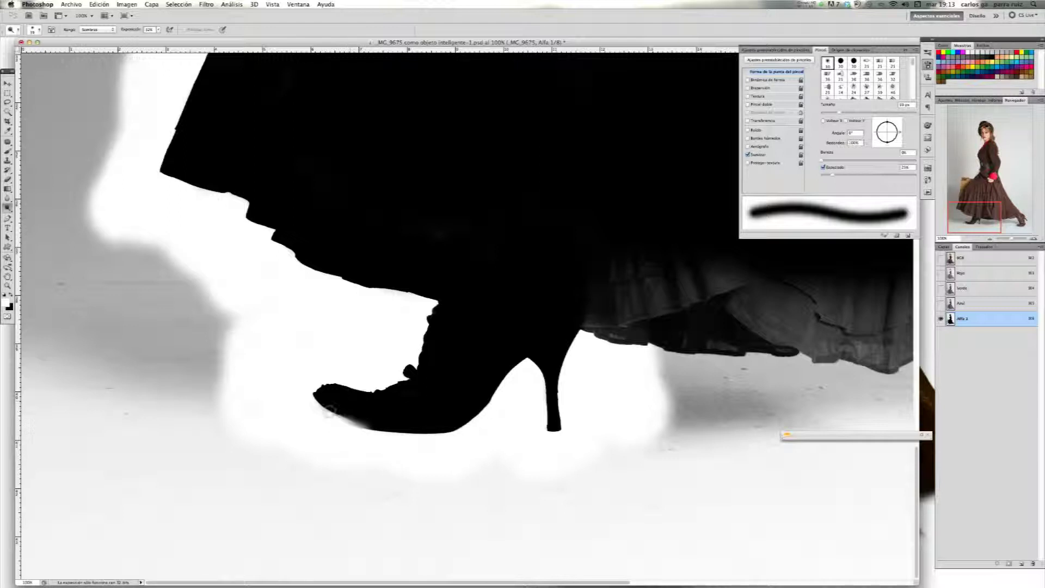
{"action": "mouse_move", "coordinate": [343, 412]}
{"action": "left_mouse_down"}
{"action": "mouse_move", "coordinate": [376, 421]}
{"action": "mouse_move", "coordinate": [389, 414]}
{"action": "mouse_move", "coordinate": [354, 443]}
{"action": "mouse_move", "coordinate": [328, 439]}
{"action": "mouse_move", "coordinate": [323, 429]}
{"action": "mouse_move", "coordinate": [345, 402]}
{"action": "mouse_move", "coordinate": [411, 401]}
{"action": "mouse_move", "coordinate": [381, 421]}
{"action": "mouse_move", "coordinate": [511, 416]}
{"action": "mouse_move", "coordinate": [405, 419]}
{"action": "left_mouse_up"}
Darken the toe's lower edge with a smaller toning tip, and whiten the background just below it with the Overlay brush
{"action": "left_click_drag", "start_coordinate": [831, 114], "coordinate": [830, 113]}
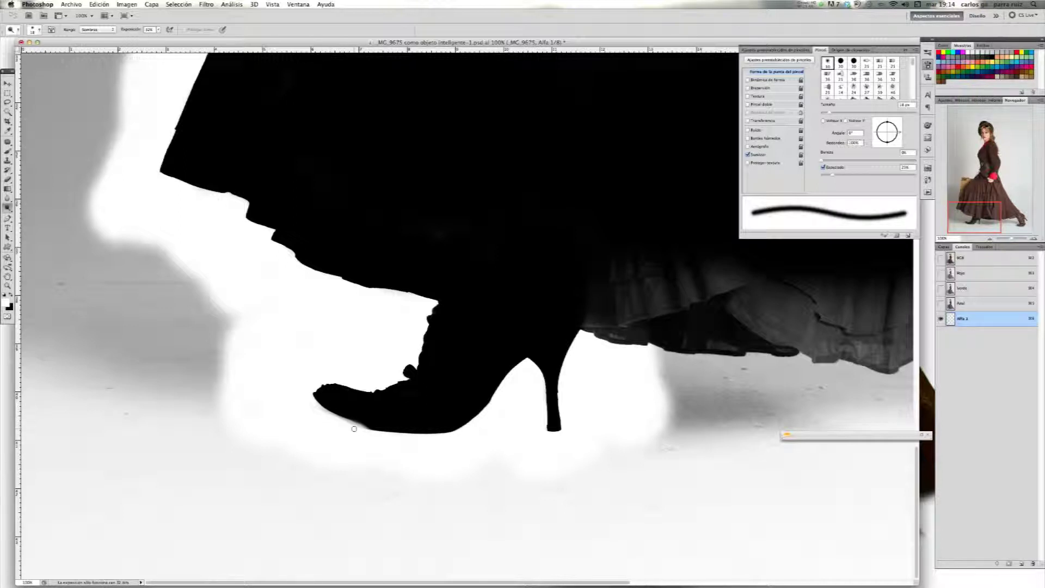
{"action": "left_click_drag", "start_coordinate": [357, 428], "coordinate": [332, 404]}
{"action": "left_click", "coordinate": [9, 152]}
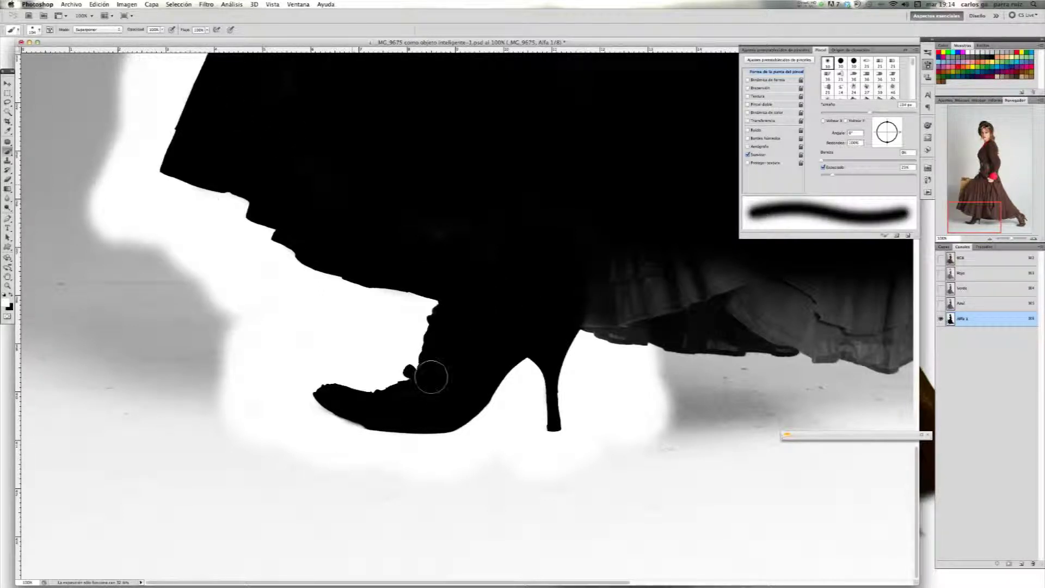
{"action": "mouse_move", "coordinate": [337, 422]}
{"action": "left_mouse_down"}
{"action": "mouse_move", "coordinate": [322, 419]}
{"action": "mouse_move", "coordinate": [359, 430]}
{"action": "mouse_move", "coordinate": [305, 406]}
{"action": "mouse_move", "coordinate": [384, 422]}
{"action": "mouse_move", "coordinate": [376, 433]}
{"action": "left_mouse_up"}
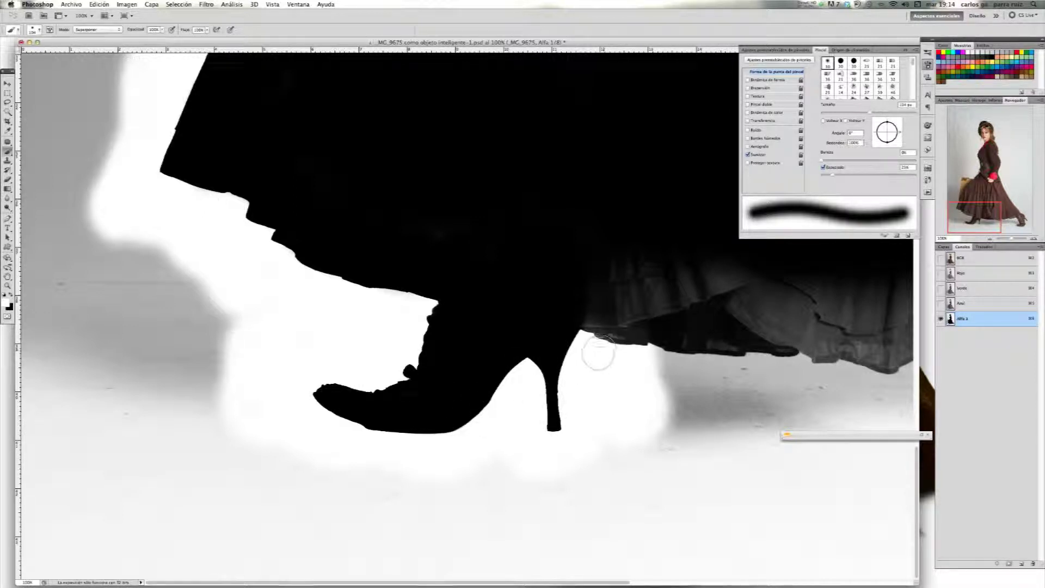
Whiten the background below the skirt hem between the front heel and the rear boot
{"action": "left_click_drag", "start_coordinate": [981, 214], "coordinate": [1002, 215]}
{"action": "mouse_move", "coordinate": [286, 375]}
{"action": "left_mouse_down"}
{"action": "mouse_move", "coordinate": [495, 358]}
{"action": "mouse_move", "coordinate": [527, 367]}
{"action": "mouse_move", "coordinate": [799, 325]}
{"action": "mouse_move", "coordinate": [841, 381]}
{"action": "mouse_move", "coordinate": [833, 411]}
{"action": "mouse_move", "coordinate": [762, 378]}
{"action": "mouse_move", "coordinate": [658, 368]}
{"action": "mouse_move", "coordinate": [533, 384]}
{"action": "mouse_move", "coordinate": [443, 368]}
{"action": "mouse_move", "coordinate": [283, 377]}
{"action": "mouse_move", "coordinate": [413, 380]}
{"action": "mouse_move", "coordinate": [394, 376]}
{"action": "mouse_move", "coordinate": [366, 381]}
{"action": "mouse_move", "coordinate": [530, 413]}
{"action": "mouse_move", "coordinate": [471, 416]}
{"action": "left_mouse_up"}
{"action": "mouse_move", "coordinate": [346, 392]}
{"action": "left_mouse_down"}
{"action": "mouse_move", "coordinate": [343, 379]}
{"action": "mouse_move", "coordinate": [366, 392]}
{"action": "mouse_move", "coordinate": [360, 418]}
{"action": "left_mouse_up"}
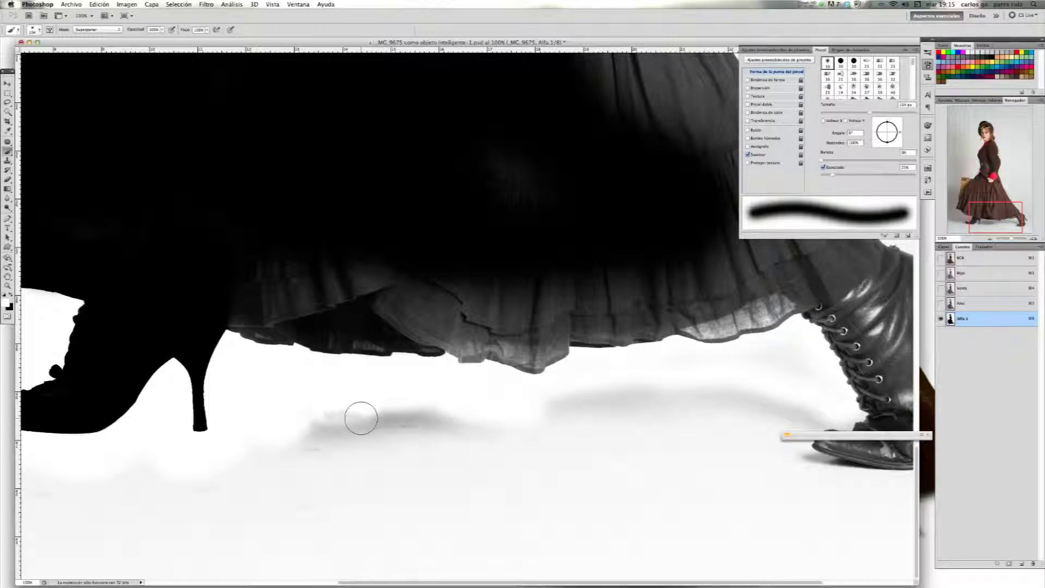
Paint the grey ruffled hem between the front heel and the rear boot solid black
{"action": "mouse_move", "coordinate": [275, 249]}
{"action": "left_mouse_down"}
{"action": "mouse_move", "coordinate": [274, 311]}
{"action": "mouse_move", "coordinate": [244, 310]}
{"action": "mouse_move", "coordinate": [250, 332]}
{"action": "mouse_move", "coordinate": [289, 308]}
{"action": "mouse_move", "coordinate": [287, 328]}
{"action": "mouse_move", "coordinate": [275, 330]}
{"action": "mouse_move", "coordinate": [389, 338]}
{"action": "left_mouse_up"}
{"action": "mouse_move", "coordinate": [310, 270]}
{"action": "left_mouse_down"}
{"action": "mouse_move", "coordinate": [469, 344]}
{"action": "mouse_move", "coordinate": [518, 338]}
{"action": "mouse_move", "coordinate": [545, 357]}
{"action": "mouse_move", "coordinate": [792, 301]}
{"action": "left_mouse_up"}
{"action": "mouse_move", "coordinate": [733, 314]}
{"action": "left_mouse_down"}
{"action": "mouse_move", "coordinate": [708, 327]}
{"action": "mouse_move", "coordinate": [777, 303]}
{"action": "mouse_move", "coordinate": [730, 327]}
{"action": "mouse_move", "coordinate": [495, 285]}
{"action": "mouse_move", "coordinate": [550, 296]}
{"action": "mouse_move", "coordinate": [522, 205]}
{"action": "mouse_move", "coordinate": [570, 252]}
{"action": "mouse_move", "coordinate": [639, 280]}
{"action": "mouse_move", "coordinate": [798, 289]}
{"action": "mouse_move", "coordinate": [816, 275]}
{"action": "mouse_move", "coordinate": [786, 283]}
{"action": "left_mouse_up"}
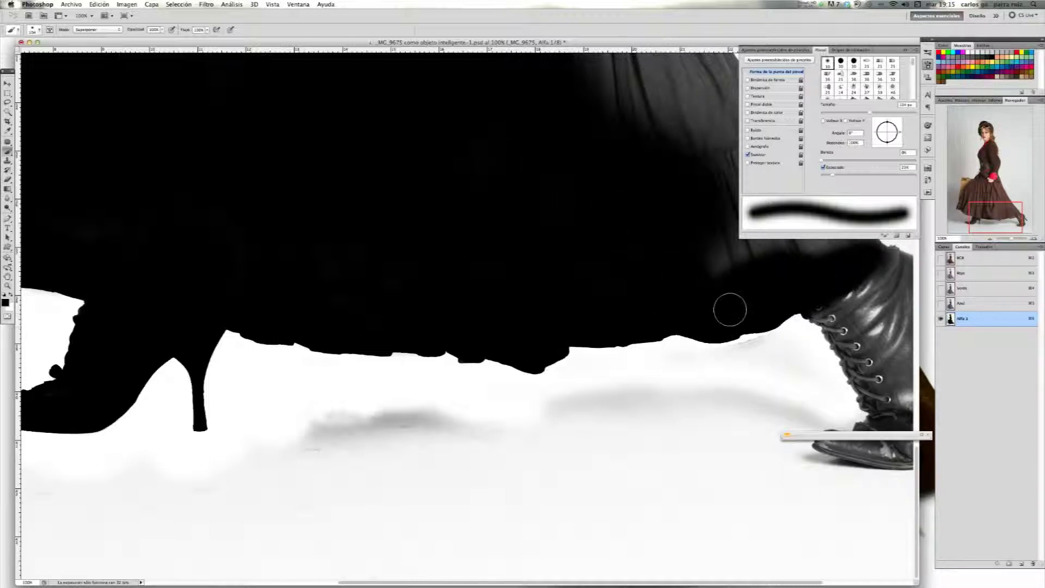
Whiten the background under the rear hem and the floor shadows leading up to the rear boot's laces
{"action": "key", "text": "x"}
{"action": "mouse_move", "coordinate": [789, 350]}
{"action": "left_mouse_down"}
{"action": "mouse_move", "coordinate": [767, 360]}
{"action": "mouse_move", "coordinate": [777, 349]}
{"action": "mouse_move", "coordinate": [747, 352]}
{"action": "left_mouse_up"}
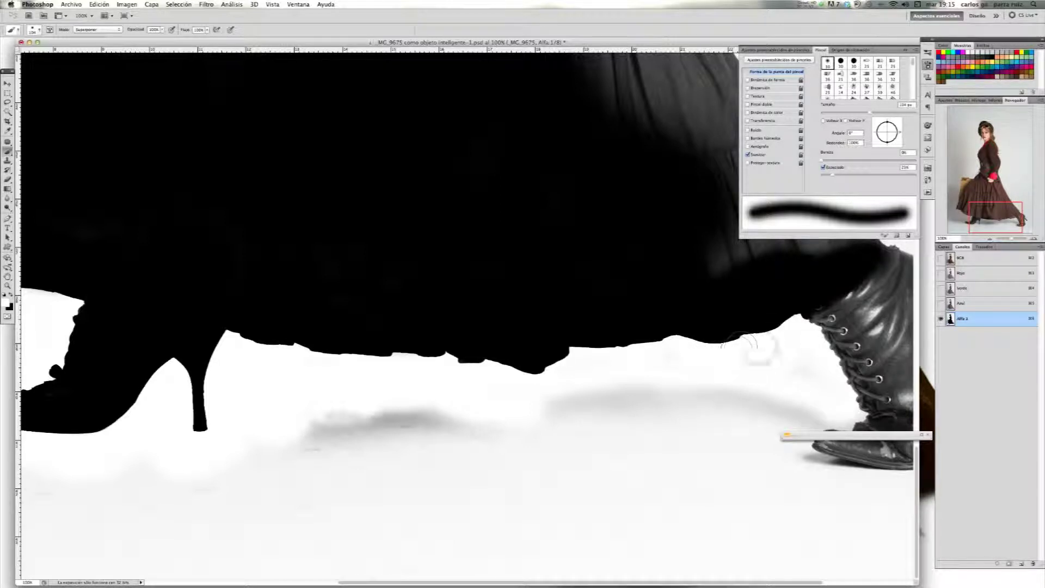
{"action": "left_click_drag", "start_coordinate": [996, 219], "coordinate": [1007, 222]}
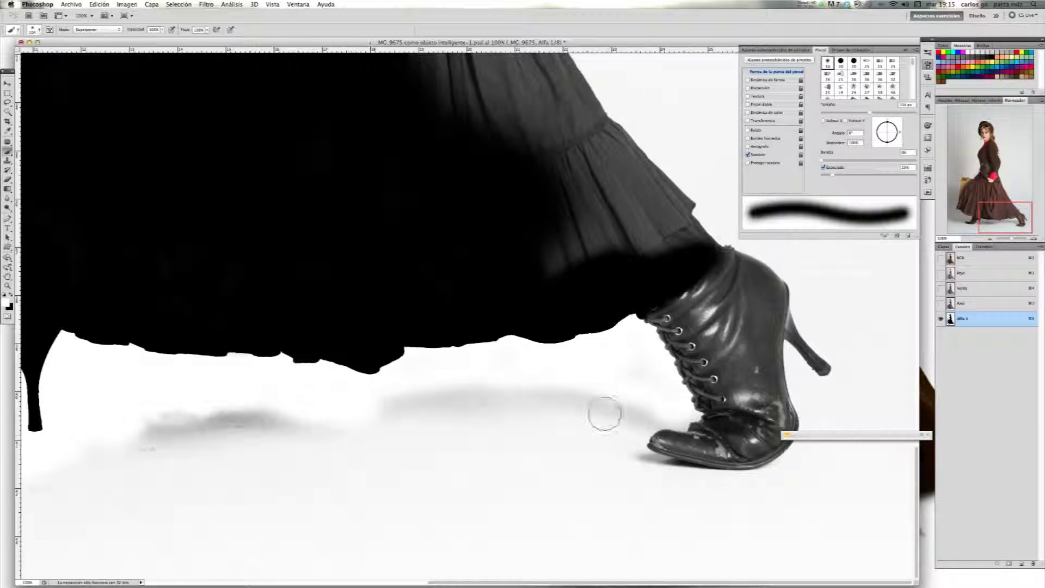
{"action": "mouse_move", "coordinate": [619, 395]}
{"action": "left_mouse_down"}
{"action": "mouse_move", "coordinate": [585, 433]}
{"action": "mouse_move", "coordinate": [644, 394]}
{"action": "mouse_move", "coordinate": [652, 407]}
{"action": "mouse_move", "coordinate": [613, 450]}
{"action": "mouse_move", "coordinate": [677, 481]}
{"action": "mouse_move", "coordinate": [659, 488]}
{"action": "mouse_move", "coordinate": [595, 416]}
{"action": "mouse_move", "coordinate": [632, 374]}
{"action": "mouse_move", "coordinate": [551, 410]}
{"action": "mouse_move", "coordinate": [498, 399]}
{"action": "mouse_move", "coordinate": [446, 417]}
{"action": "mouse_move", "coordinate": [467, 413]}
{"action": "mouse_move", "coordinate": [393, 418]}
{"action": "mouse_move", "coordinate": [470, 408]}
{"action": "mouse_move", "coordinate": [516, 370]}
{"action": "mouse_move", "coordinate": [417, 374]}
{"action": "mouse_move", "coordinate": [391, 421]}
{"action": "mouse_move", "coordinate": [286, 443]}
{"action": "mouse_move", "coordinate": [257, 428]}
{"action": "mouse_move", "coordinate": [278, 412]}
{"action": "mouse_move", "coordinate": [230, 418]}
{"action": "mouse_move", "coordinate": [216, 404]}
{"action": "mouse_move", "coordinate": [145, 419]}
{"action": "mouse_move", "coordinate": [401, 429]}
{"action": "left_mouse_up"}
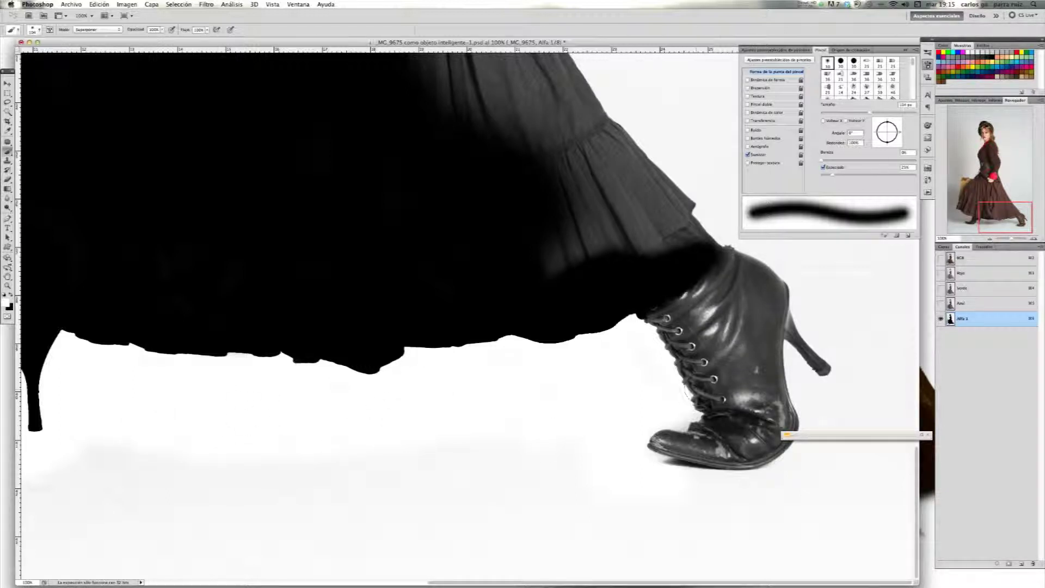
{"action": "mouse_move", "coordinate": [656, 408]}
{"action": "left_mouse_down"}
{"action": "mouse_move", "coordinate": [677, 419]}
{"action": "mouse_move", "coordinate": [663, 392]}
{"action": "mouse_move", "coordinate": [674, 387]}
{"action": "mouse_move", "coordinate": [684, 404]}
{"action": "left_mouse_up"}
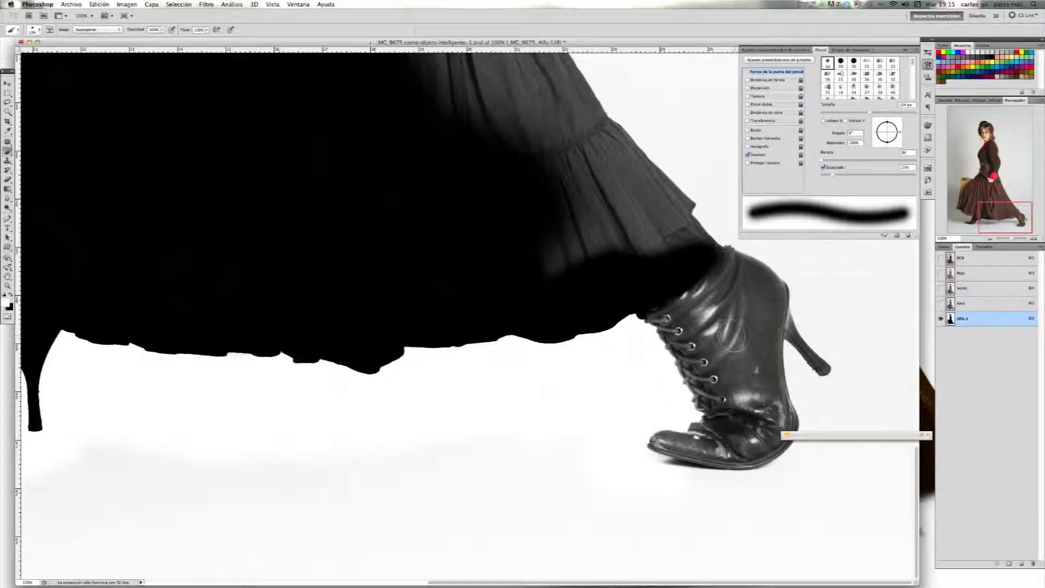
Paint the rear boot's laced front and shaft black, along with the lower back of the skirt
{"action": "key", "text": "x"}
{"action": "mouse_move", "coordinate": [724, 330]}
{"action": "left_mouse_down"}
{"action": "mouse_move", "coordinate": [697, 330]}
{"action": "mouse_move", "coordinate": [662, 352]}
{"action": "mouse_move", "coordinate": [682, 330]}
{"action": "mouse_move", "coordinate": [662, 317]}
{"action": "mouse_move", "coordinate": [691, 360]}
{"action": "mouse_move", "coordinate": [720, 368]}
{"action": "mouse_move", "coordinate": [693, 366]}
{"action": "mouse_move", "coordinate": [672, 370]}
{"action": "left_mouse_up"}
{"action": "mouse_move", "coordinate": [680, 326]}
{"action": "left_mouse_down"}
{"action": "mouse_move", "coordinate": [715, 406]}
{"action": "mouse_move", "coordinate": [704, 423]}
{"action": "mouse_move", "coordinate": [671, 421]}
{"action": "mouse_move", "coordinate": [718, 409]}
{"action": "mouse_move", "coordinate": [716, 309]}
{"action": "mouse_move", "coordinate": [583, 228]}
{"action": "mouse_move", "coordinate": [544, 227]}
{"action": "mouse_move", "coordinate": [587, 267]}
{"action": "mouse_move", "coordinate": [614, 239]}
{"action": "mouse_move", "coordinate": [676, 269]}
{"action": "mouse_move", "coordinate": [640, 260]}
{"action": "left_mouse_up"}
{"action": "mouse_move", "coordinate": [658, 201]}
{"action": "left_mouse_down"}
{"action": "mouse_move", "coordinate": [626, 193]}
{"action": "mouse_move", "coordinate": [550, 114]}
{"action": "left_mouse_up"}
{"action": "left_click_drag", "start_coordinate": [677, 242], "coordinate": [706, 222]}
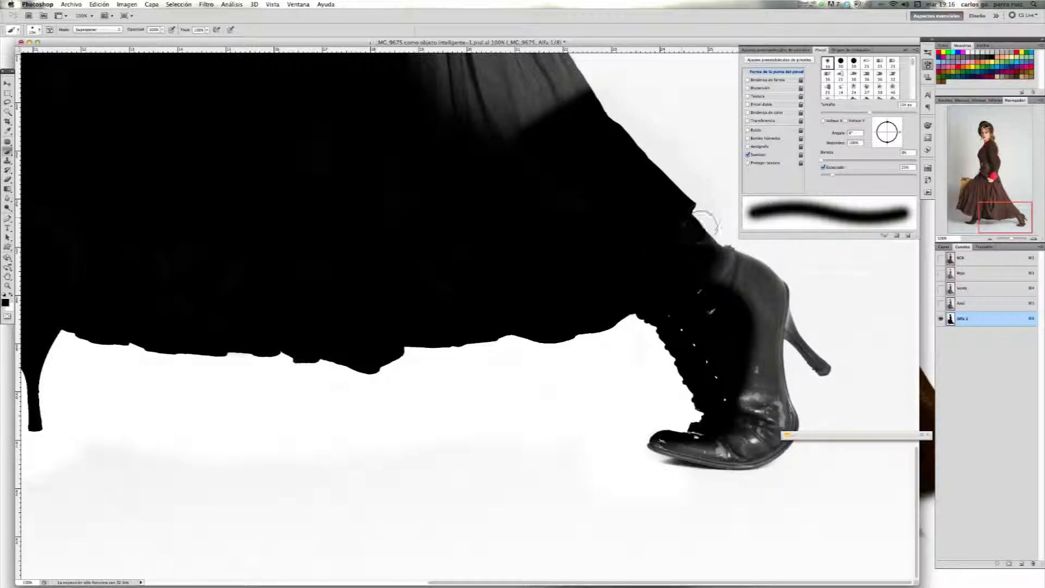
{"action": "mouse_move", "coordinate": [724, 269]}
{"action": "left_mouse_down"}
{"action": "mouse_move", "coordinate": [755, 333]}
{"action": "mouse_move", "coordinate": [757, 400]}
{"action": "mouse_move", "coordinate": [744, 422]}
{"action": "mouse_move", "coordinate": [747, 412]}
{"action": "left_mouse_up"}
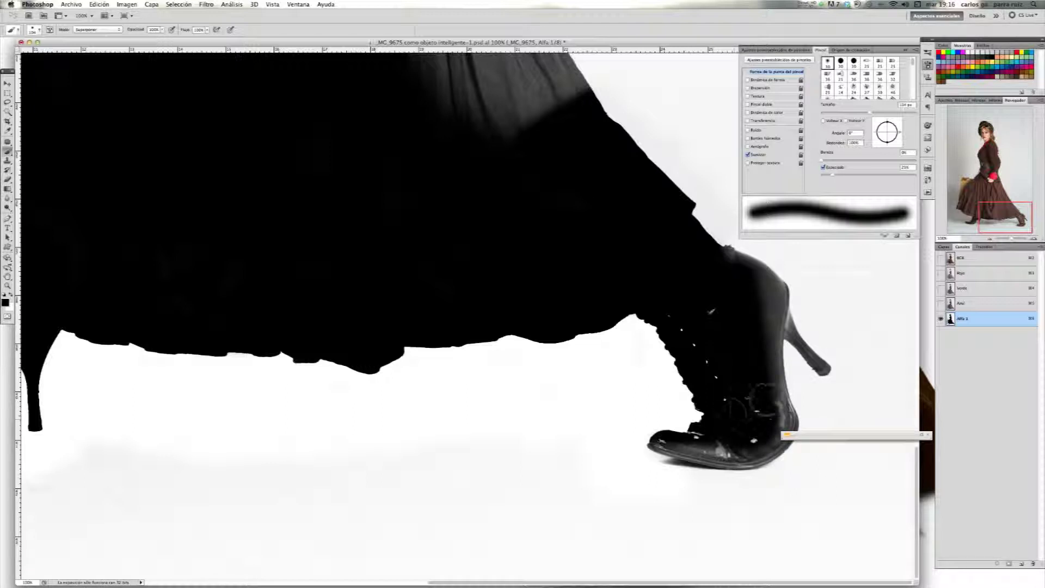
Whiten the floor under the rear boot's toe, and paint its toe, foot and sole black
{"action": "key", "text": "x"}
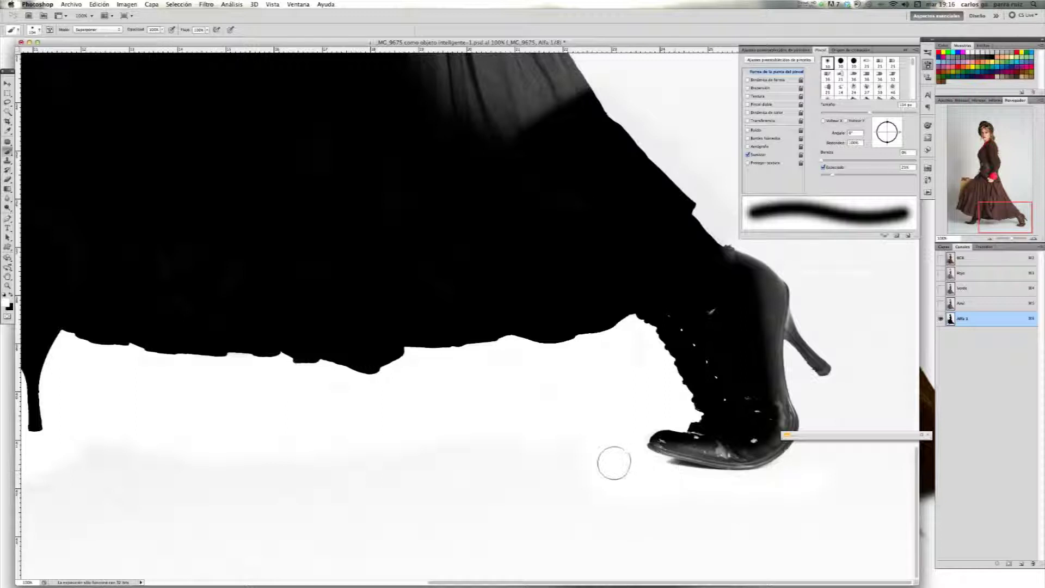
{"action": "left_click_drag", "start_coordinate": [639, 471], "coordinate": [678, 481]}
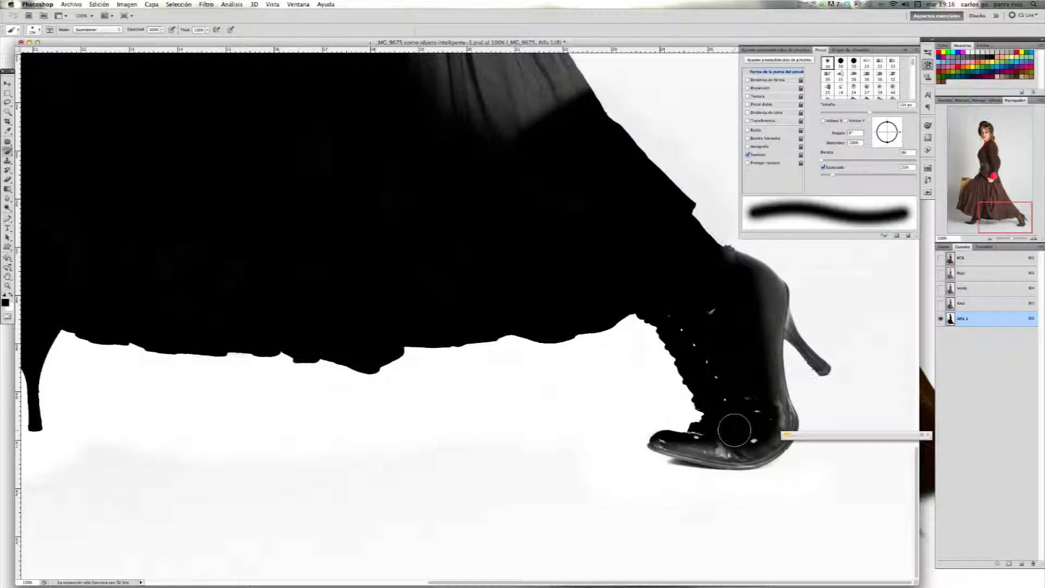
{"action": "mouse_move", "coordinate": [662, 438]}
{"action": "left_mouse_down"}
{"action": "mouse_move", "coordinate": [680, 455]}
{"action": "mouse_move", "coordinate": [709, 458]}
{"action": "mouse_move", "coordinate": [676, 453]}
{"action": "mouse_move", "coordinate": [769, 444]}
{"action": "mouse_move", "coordinate": [780, 415]}
{"action": "mouse_move", "coordinate": [761, 389]}
{"action": "mouse_move", "coordinate": [738, 397]}
{"action": "mouse_move", "coordinate": [737, 429]}
{"action": "mouse_move", "coordinate": [748, 440]}
{"action": "mouse_move", "coordinate": [761, 414]}
{"action": "mouse_move", "coordinate": [737, 326]}
{"action": "mouse_move", "coordinate": [748, 350]}
{"action": "mouse_move", "coordinate": [695, 308]}
{"action": "mouse_move", "coordinate": [728, 339]}
{"action": "mouse_move", "coordinate": [735, 275]}
{"action": "mouse_move", "coordinate": [722, 250]}
{"action": "mouse_move", "coordinate": [717, 260]}
{"action": "mouse_move", "coordinate": [731, 273]}
{"action": "mouse_move", "coordinate": [768, 306]}
{"action": "mouse_move", "coordinate": [769, 297]}
{"action": "mouse_move", "coordinate": [763, 404]}
{"action": "mouse_move", "coordinate": [767, 308]}
{"action": "mouse_move", "coordinate": [728, 342]}
{"action": "mouse_move", "coordinate": [731, 434]}
{"action": "mouse_move", "coordinate": [692, 445]}
{"action": "mouse_move", "coordinate": [727, 446]}
{"action": "mouse_move", "coordinate": [737, 427]}
{"action": "left_mouse_up"}
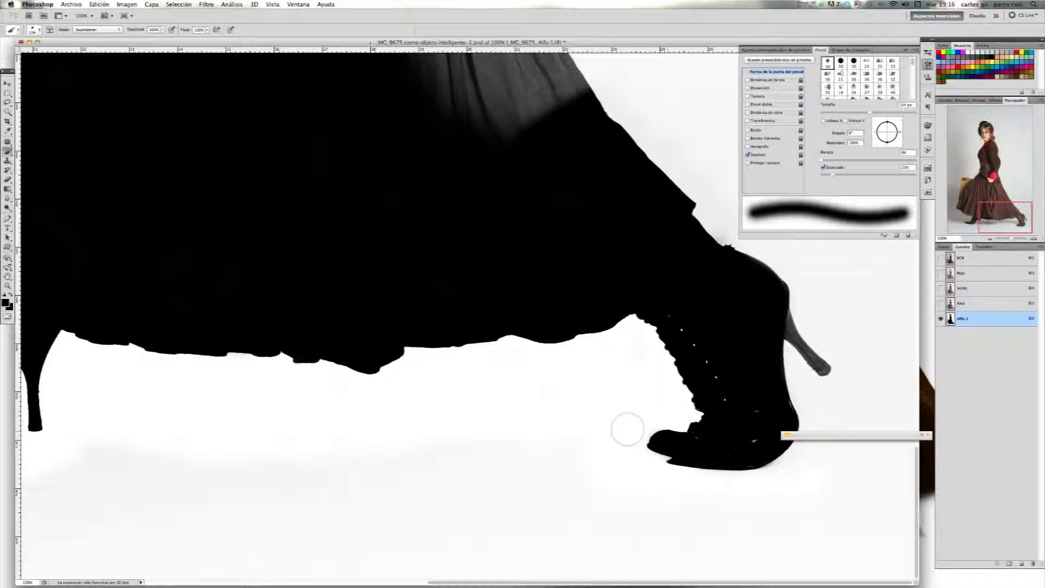
{"action": "mouse_move", "coordinate": [669, 444]}
{"action": "left_mouse_down"}
{"action": "mouse_move", "coordinate": [686, 459]}
{"action": "mouse_move", "coordinate": [780, 459]}
{"action": "mouse_move", "coordinate": [670, 464]}
{"action": "left_mouse_up"}
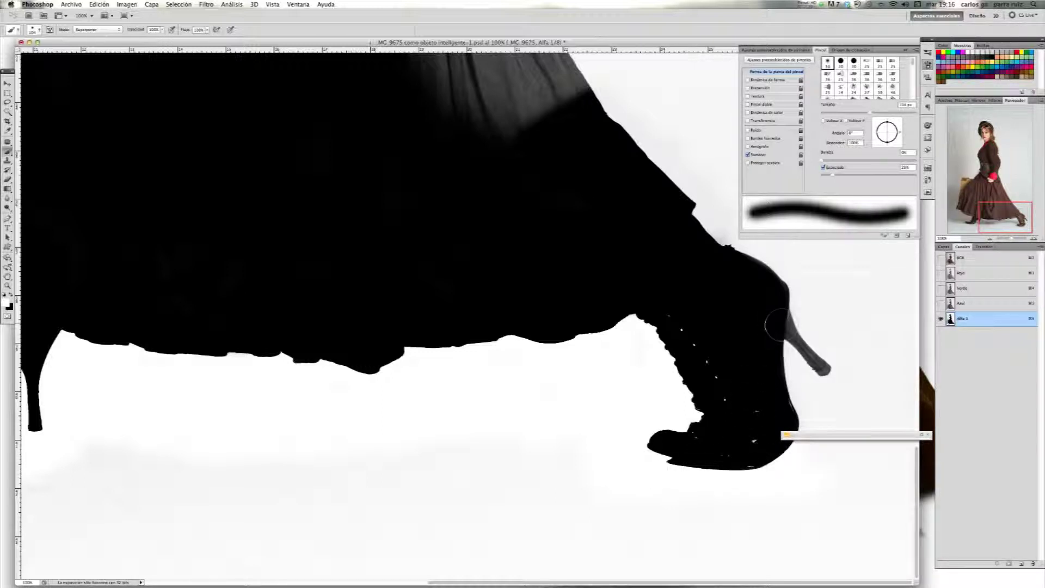
Paint the rear boot's stiletto heel black, and whiten the background around the heel and behind the sole
{"action": "key", "text": "x"}
{"action": "left_click_drag", "start_coordinate": [862, 385], "coordinate": [863, 380]}
{"action": "mouse_move", "coordinate": [810, 354]}
{"action": "left_mouse_down"}
{"action": "mouse_move", "coordinate": [814, 366]}
{"action": "mouse_move", "coordinate": [854, 355]}
{"action": "mouse_move", "coordinate": [814, 337]}
{"action": "mouse_move", "coordinate": [797, 302]}
{"action": "left_mouse_up"}
{"action": "key", "text": "x"}
{"action": "left_click_drag", "start_coordinate": [799, 356], "coordinate": [815, 413]}
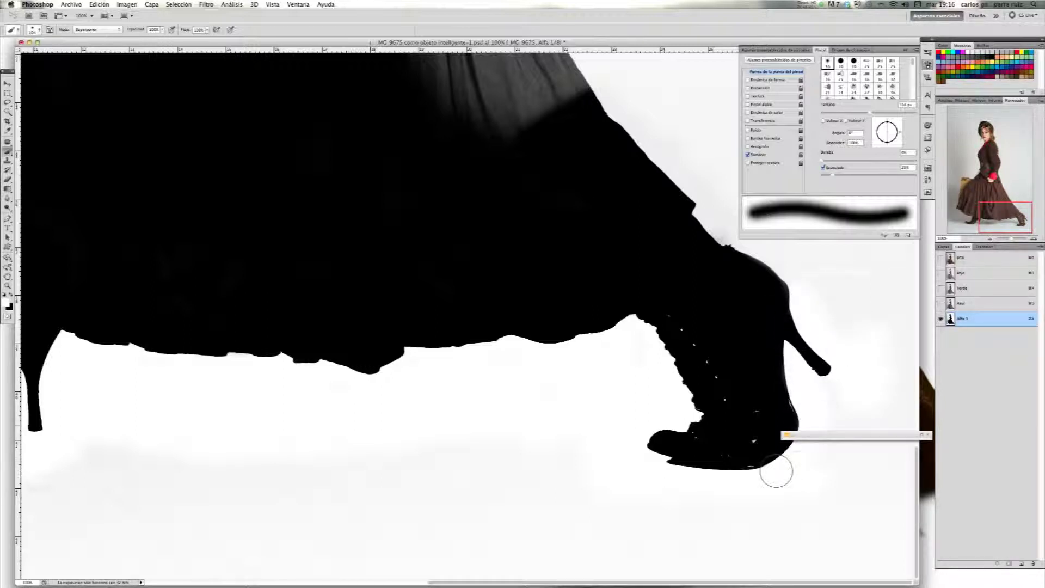
Paint the back edge of the rear boot black, and whiten the background above it beside the skirt hem
{"action": "key", "text": "x"}
{"action": "left_click_drag", "start_coordinate": [777, 403], "coordinate": [783, 410]}
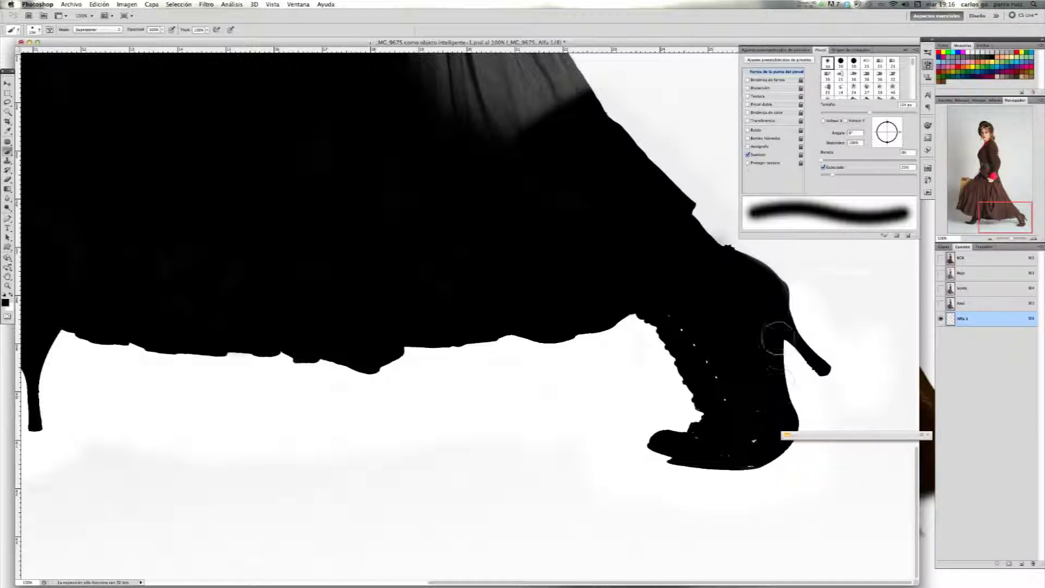
{"action": "mouse_move", "coordinate": [787, 323]}
{"action": "left_mouse_down"}
{"action": "mouse_move", "coordinate": [777, 296]}
{"action": "mouse_move", "coordinate": [698, 242]}
{"action": "left_mouse_up"}
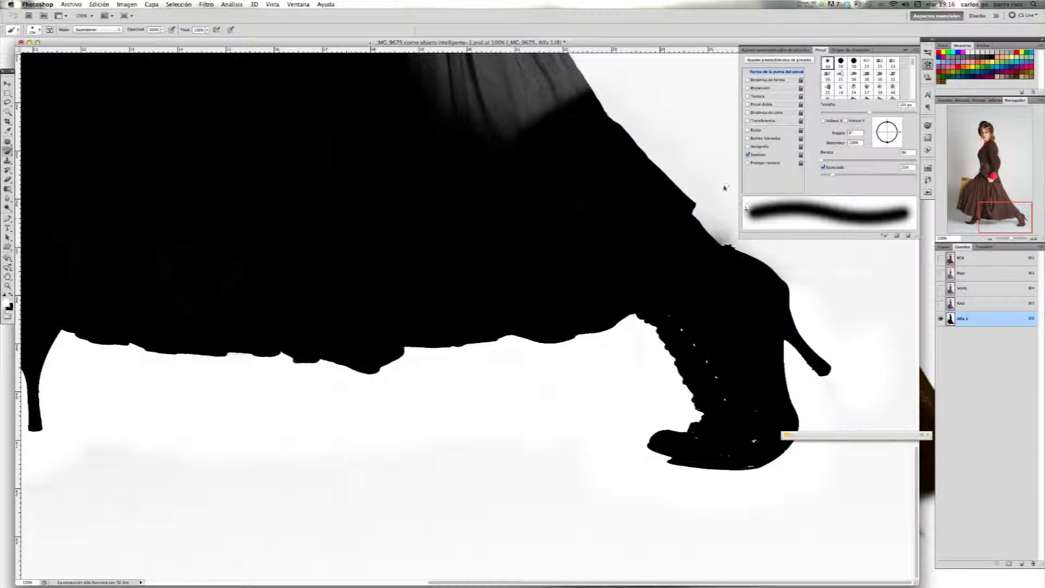
{"action": "key", "text": "x"}
{"action": "mouse_move", "coordinate": [705, 156]}
{"action": "left_mouse_down"}
{"action": "mouse_move", "coordinate": [735, 241]}
{"action": "mouse_move", "coordinate": [781, 268]}
{"action": "left_mouse_up"}
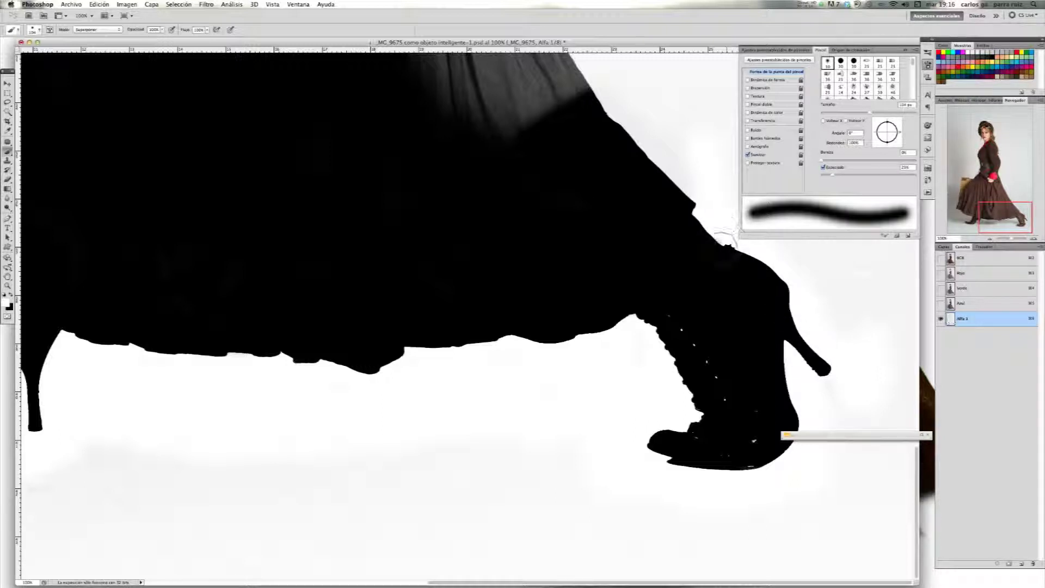
{"action": "left_click_drag", "start_coordinate": [718, 223], "coordinate": [714, 233]}
Paint the remaining grey folds along the back of the skirt above the rear boot solid black
{"action": "left_click_drag", "start_coordinate": [981, 212], "coordinate": [981, 199]}
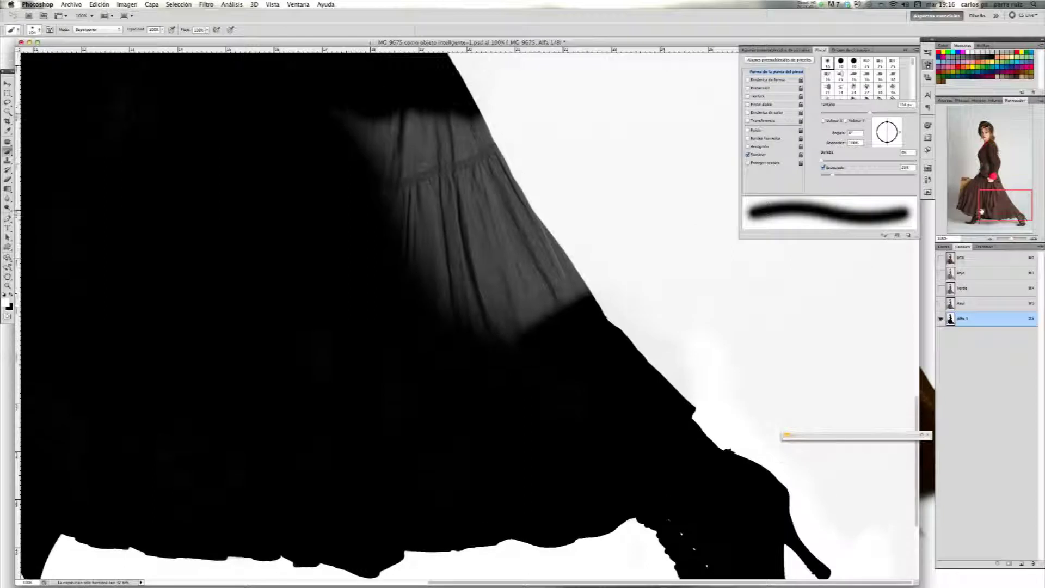
{"action": "key", "text": "x"}
{"action": "mouse_move", "coordinate": [463, 215]}
{"action": "left_mouse_down"}
{"action": "mouse_move", "coordinate": [412, 116]}
{"action": "mouse_move", "coordinate": [398, 108]}
{"action": "mouse_move", "coordinate": [372, 172]}
{"action": "mouse_move", "coordinate": [412, 206]}
{"action": "mouse_move", "coordinate": [453, 293]}
{"action": "mouse_move", "coordinate": [437, 270]}
{"action": "mouse_move", "coordinate": [470, 250]}
{"action": "mouse_move", "coordinate": [510, 319]}
{"action": "mouse_move", "coordinate": [571, 310]}
{"action": "mouse_move", "coordinate": [566, 261]}
{"action": "mouse_move", "coordinate": [529, 223]}
{"action": "mouse_move", "coordinate": [487, 150]}
{"action": "mouse_move", "coordinate": [490, 164]}
{"action": "mouse_move", "coordinate": [450, 129]}
{"action": "mouse_move", "coordinate": [522, 265]}
{"action": "mouse_move", "coordinate": [494, 230]}
{"action": "mouse_move", "coordinate": [547, 303]}
{"action": "left_mouse_up"}
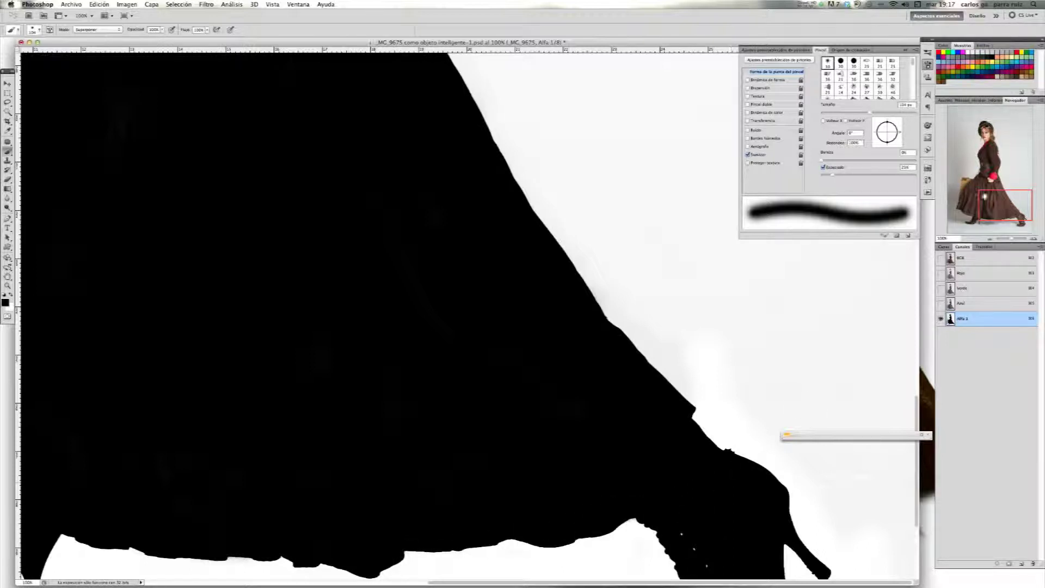
Set the brush's blending mode to Normal for the interior of the silhouette
{"action": "scroll", "coordinate": [752, 444], "scroll_direction": "down", "scroll_amount": 5}
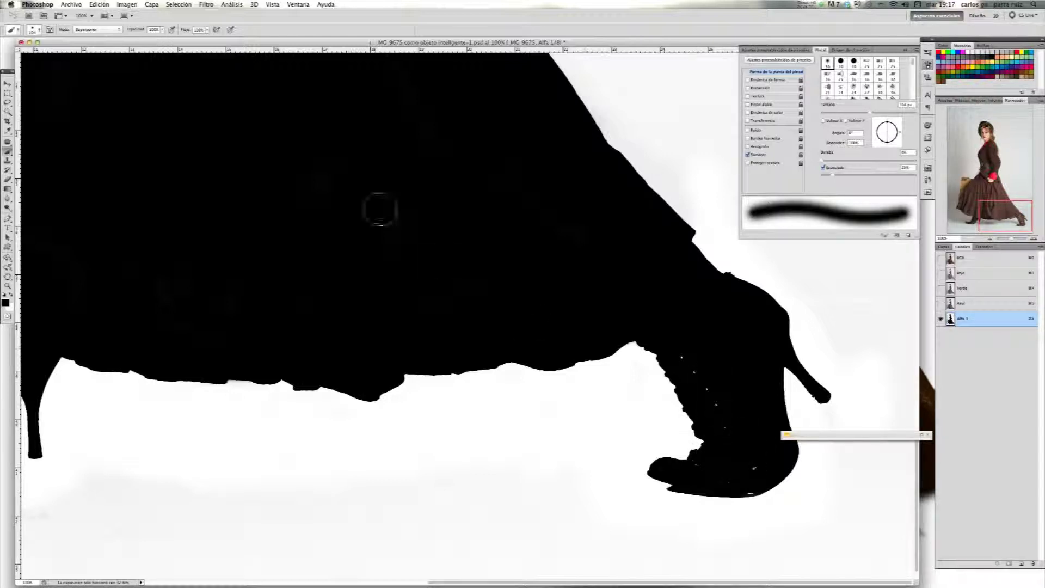
{"action": "left_click", "coordinate": [111, 30]}
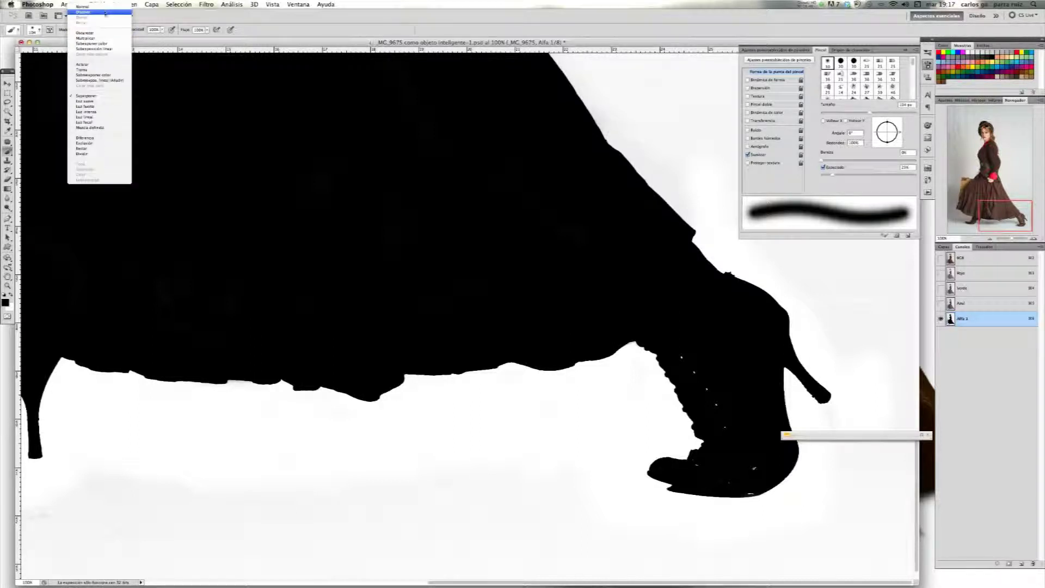
{"action": "left_click", "coordinate": [101, 7]}
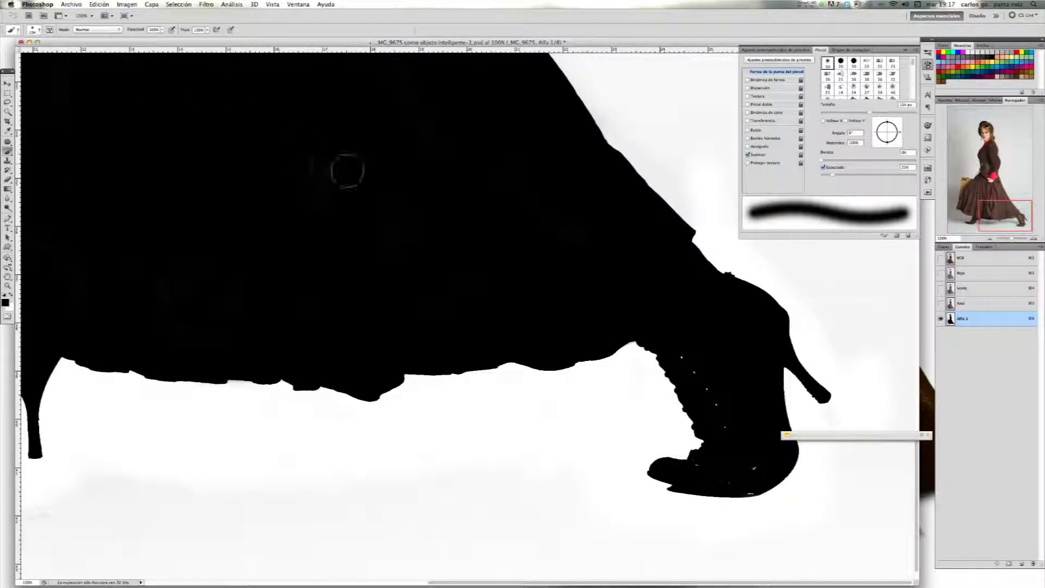